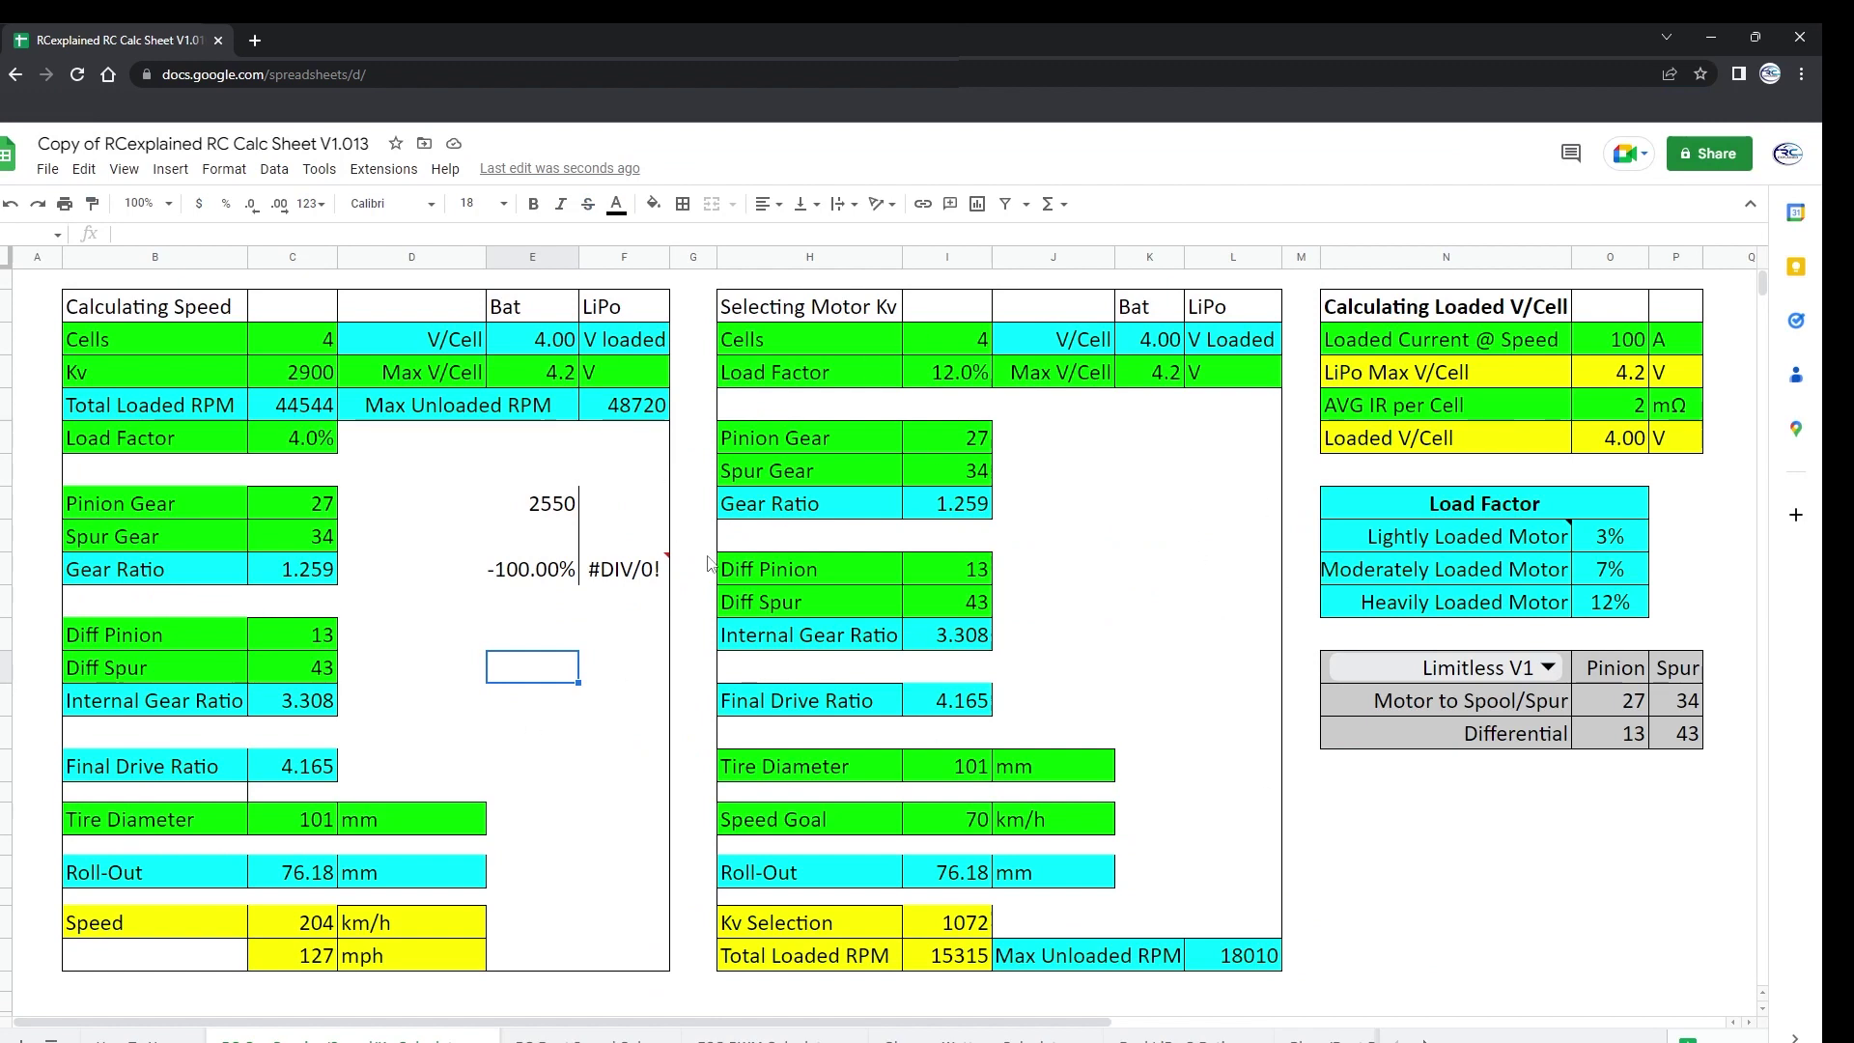
Set the motor Kv to 2550 in the Calculating Speed table
{"action": "left_click", "coordinate": [535, 512]}
{"action": "key", "text": "ctrl+z"}
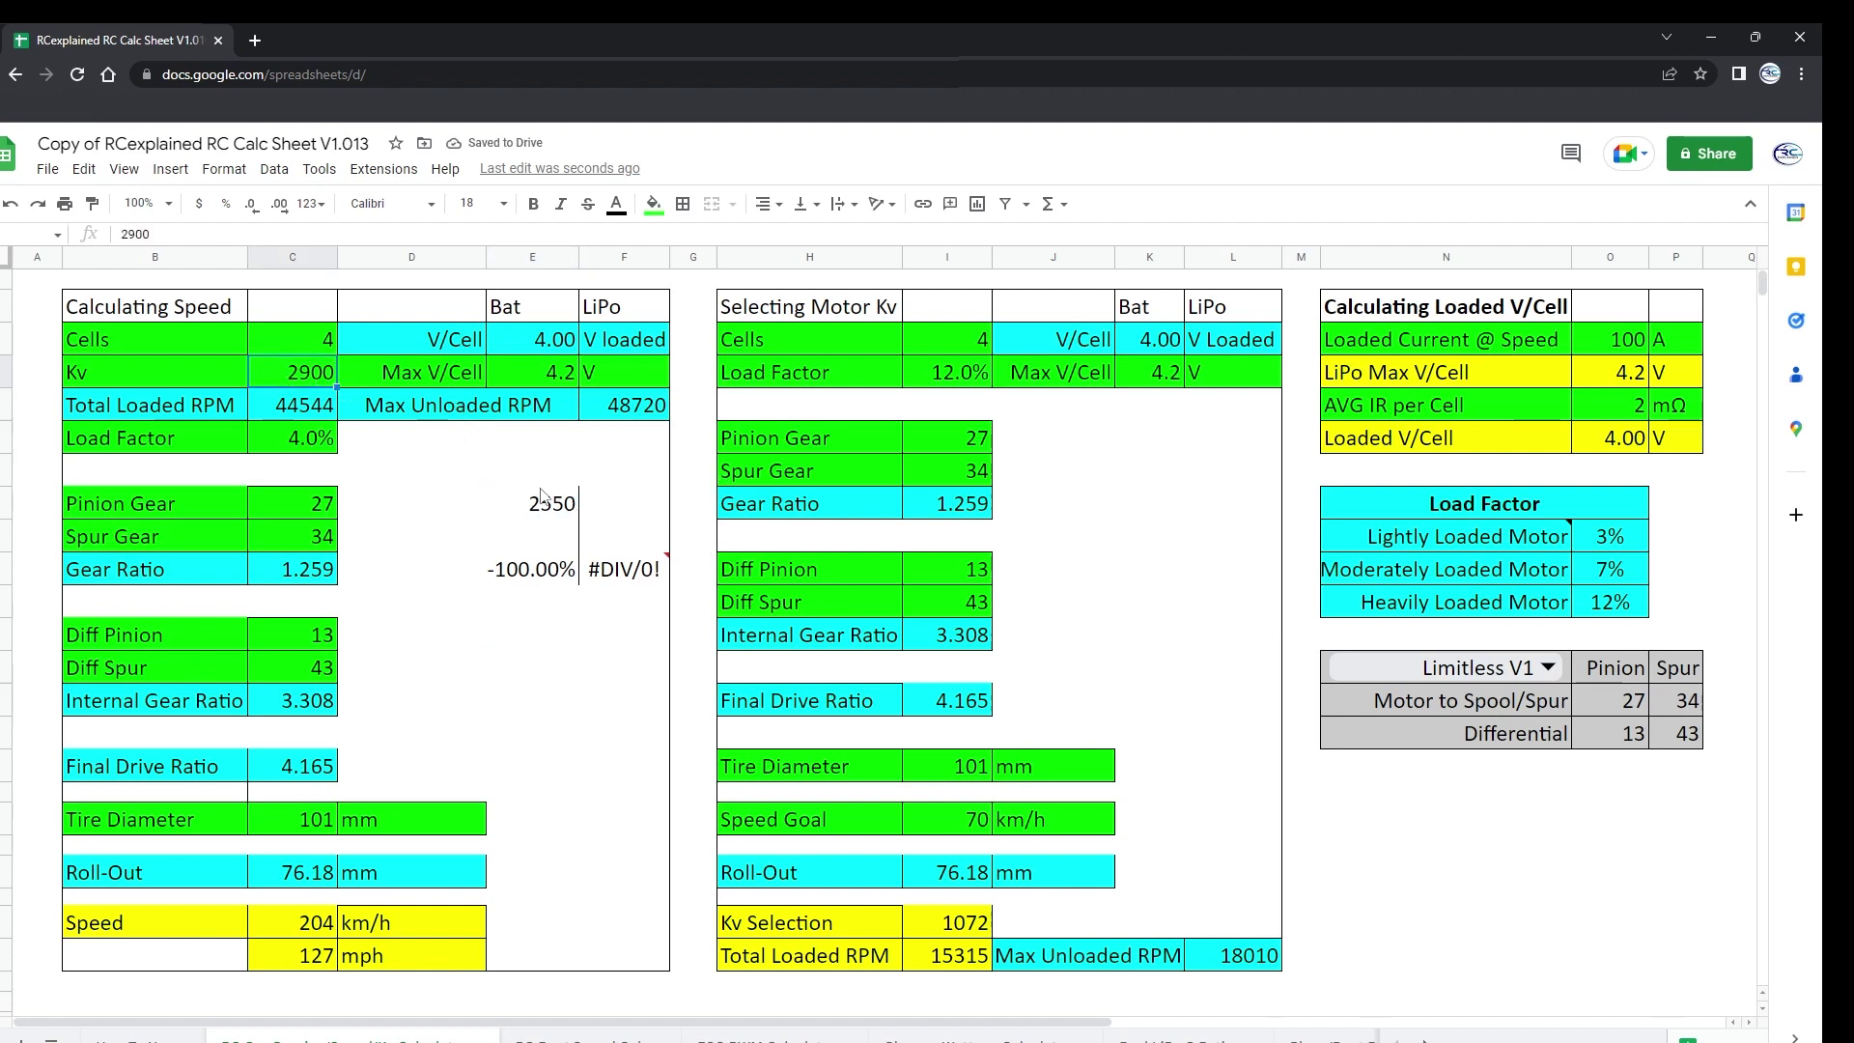
{"action": "type", "text": "2550"}
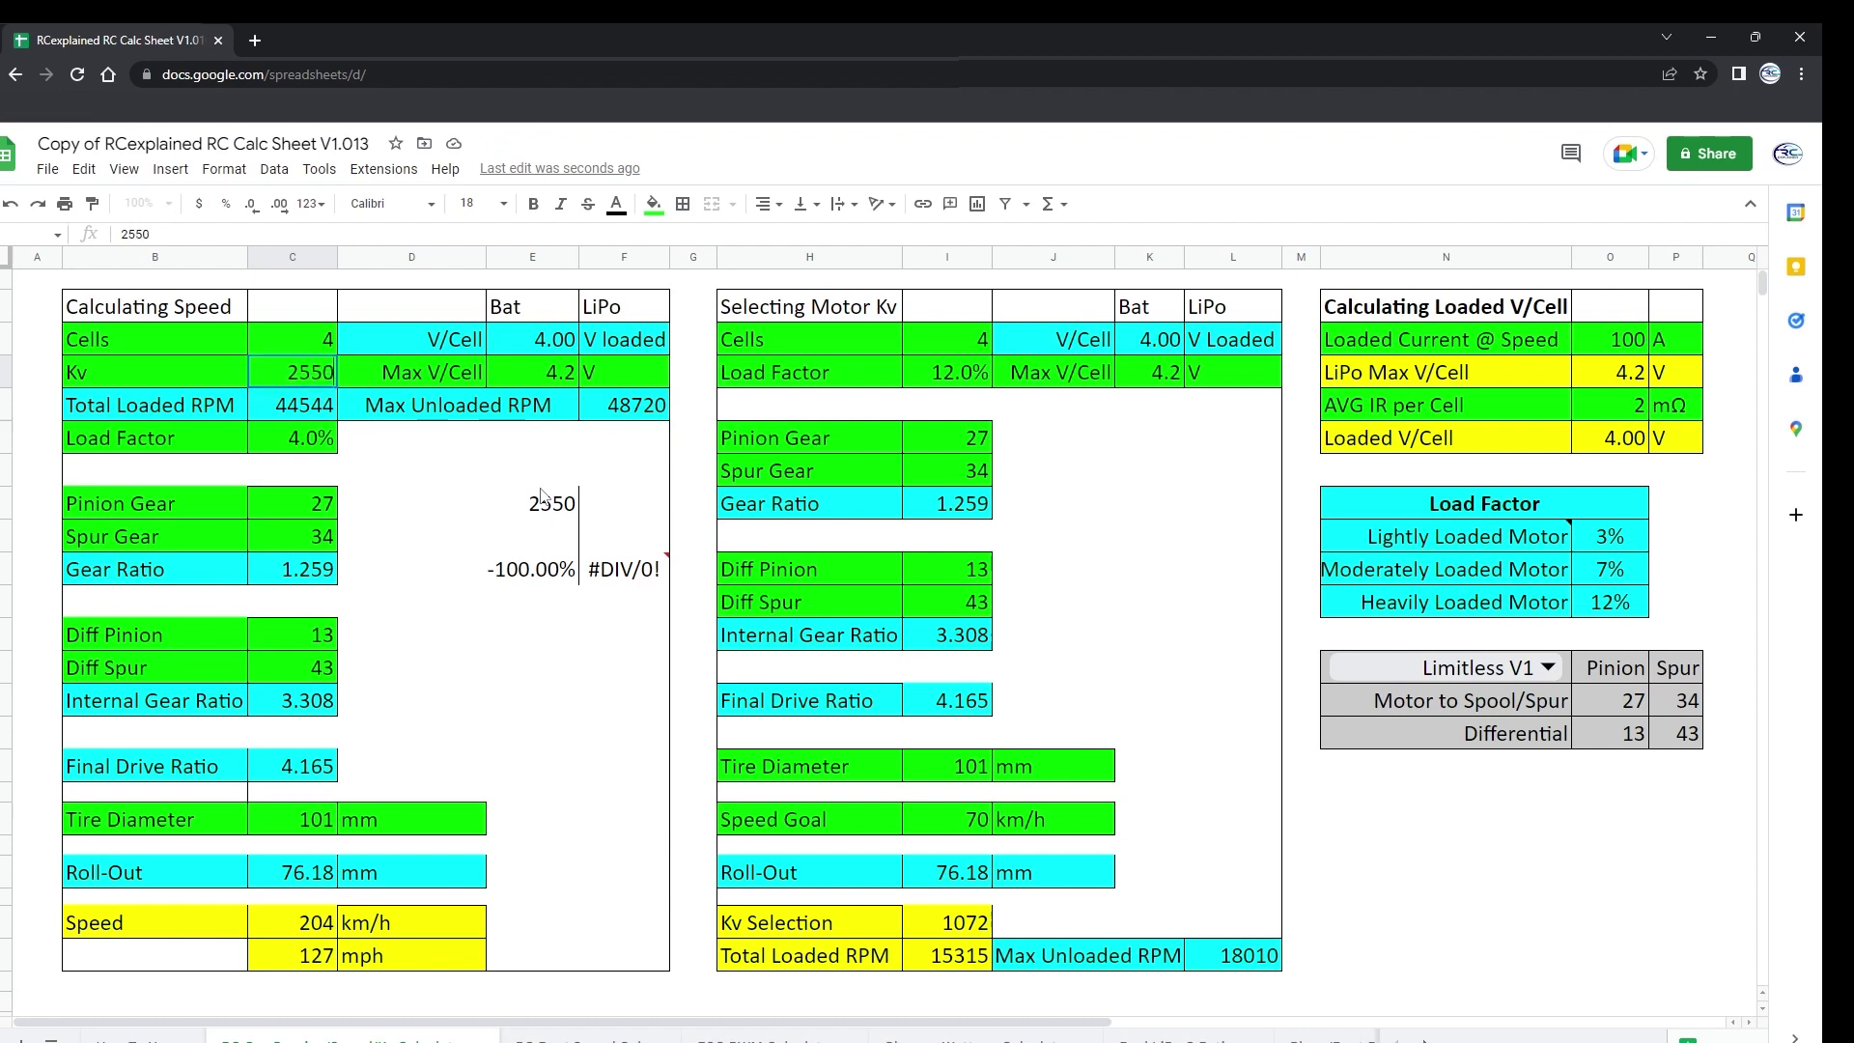
{"action": "key", "text": "Tab"}
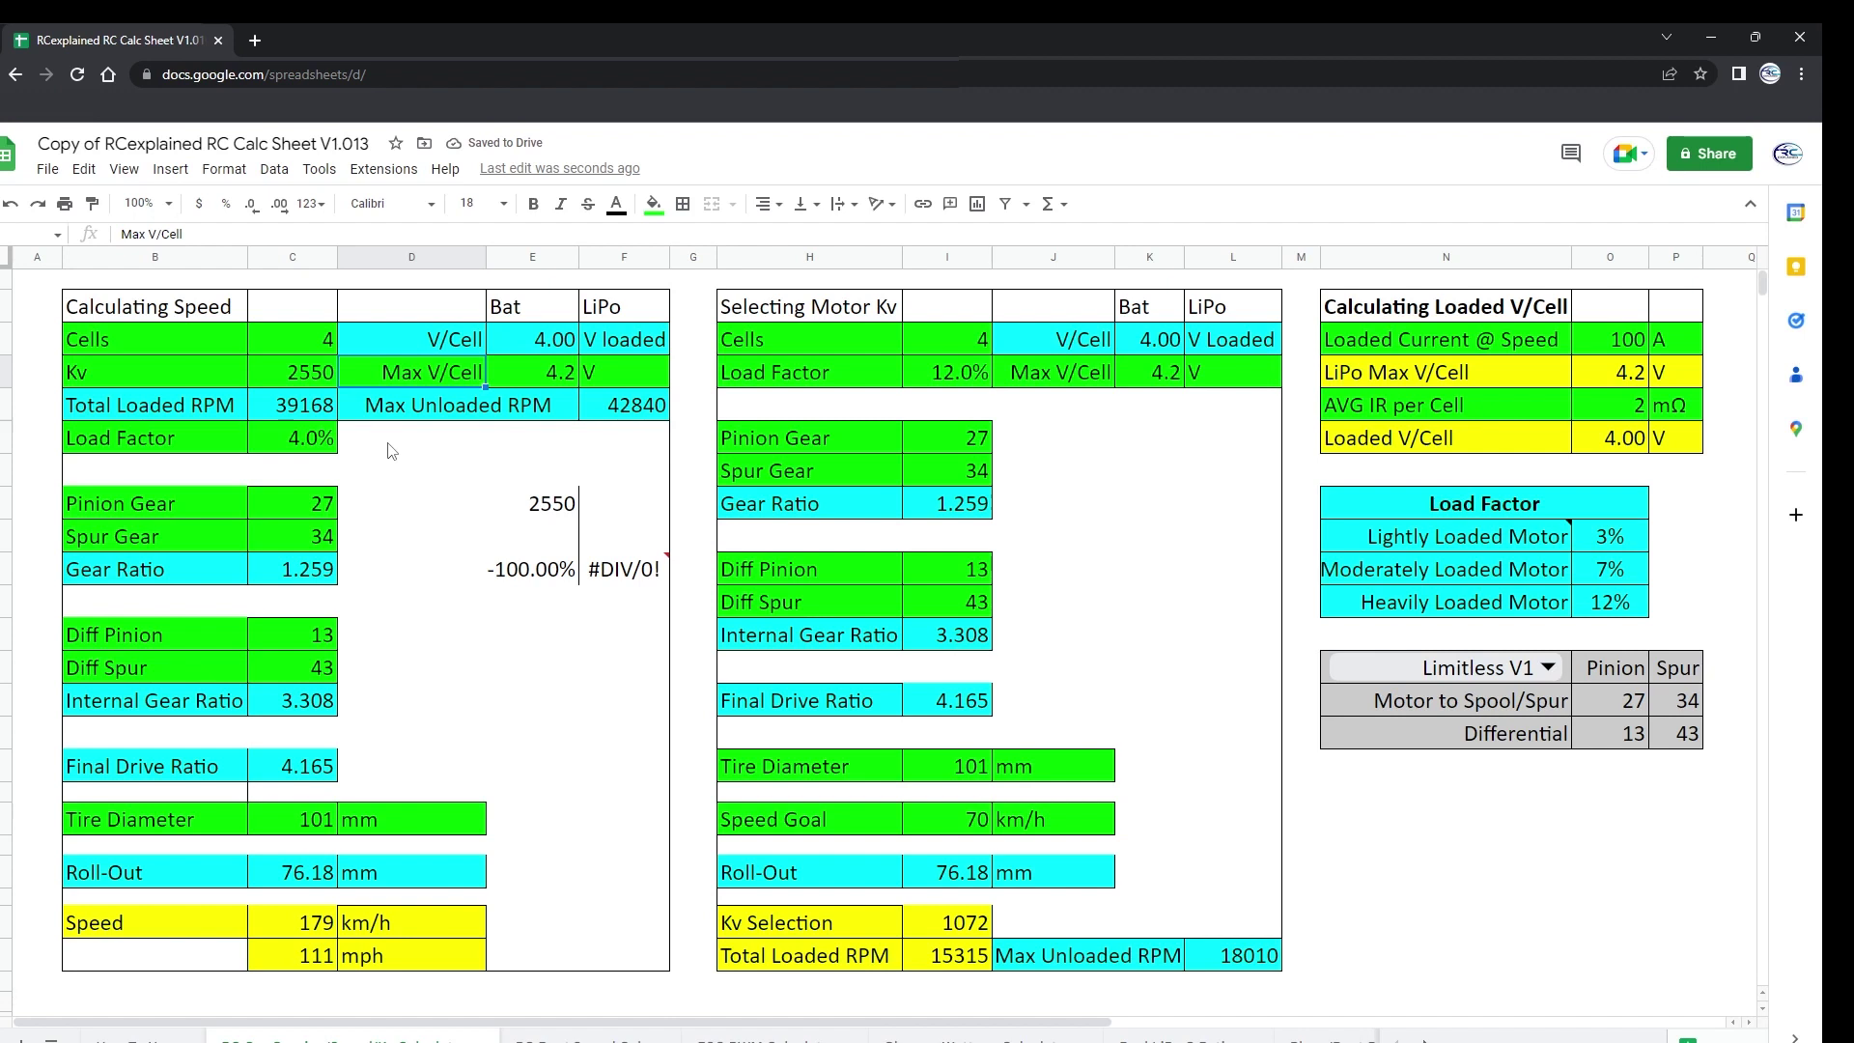
{"action": "left_click", "coordinate": [429, 439]}
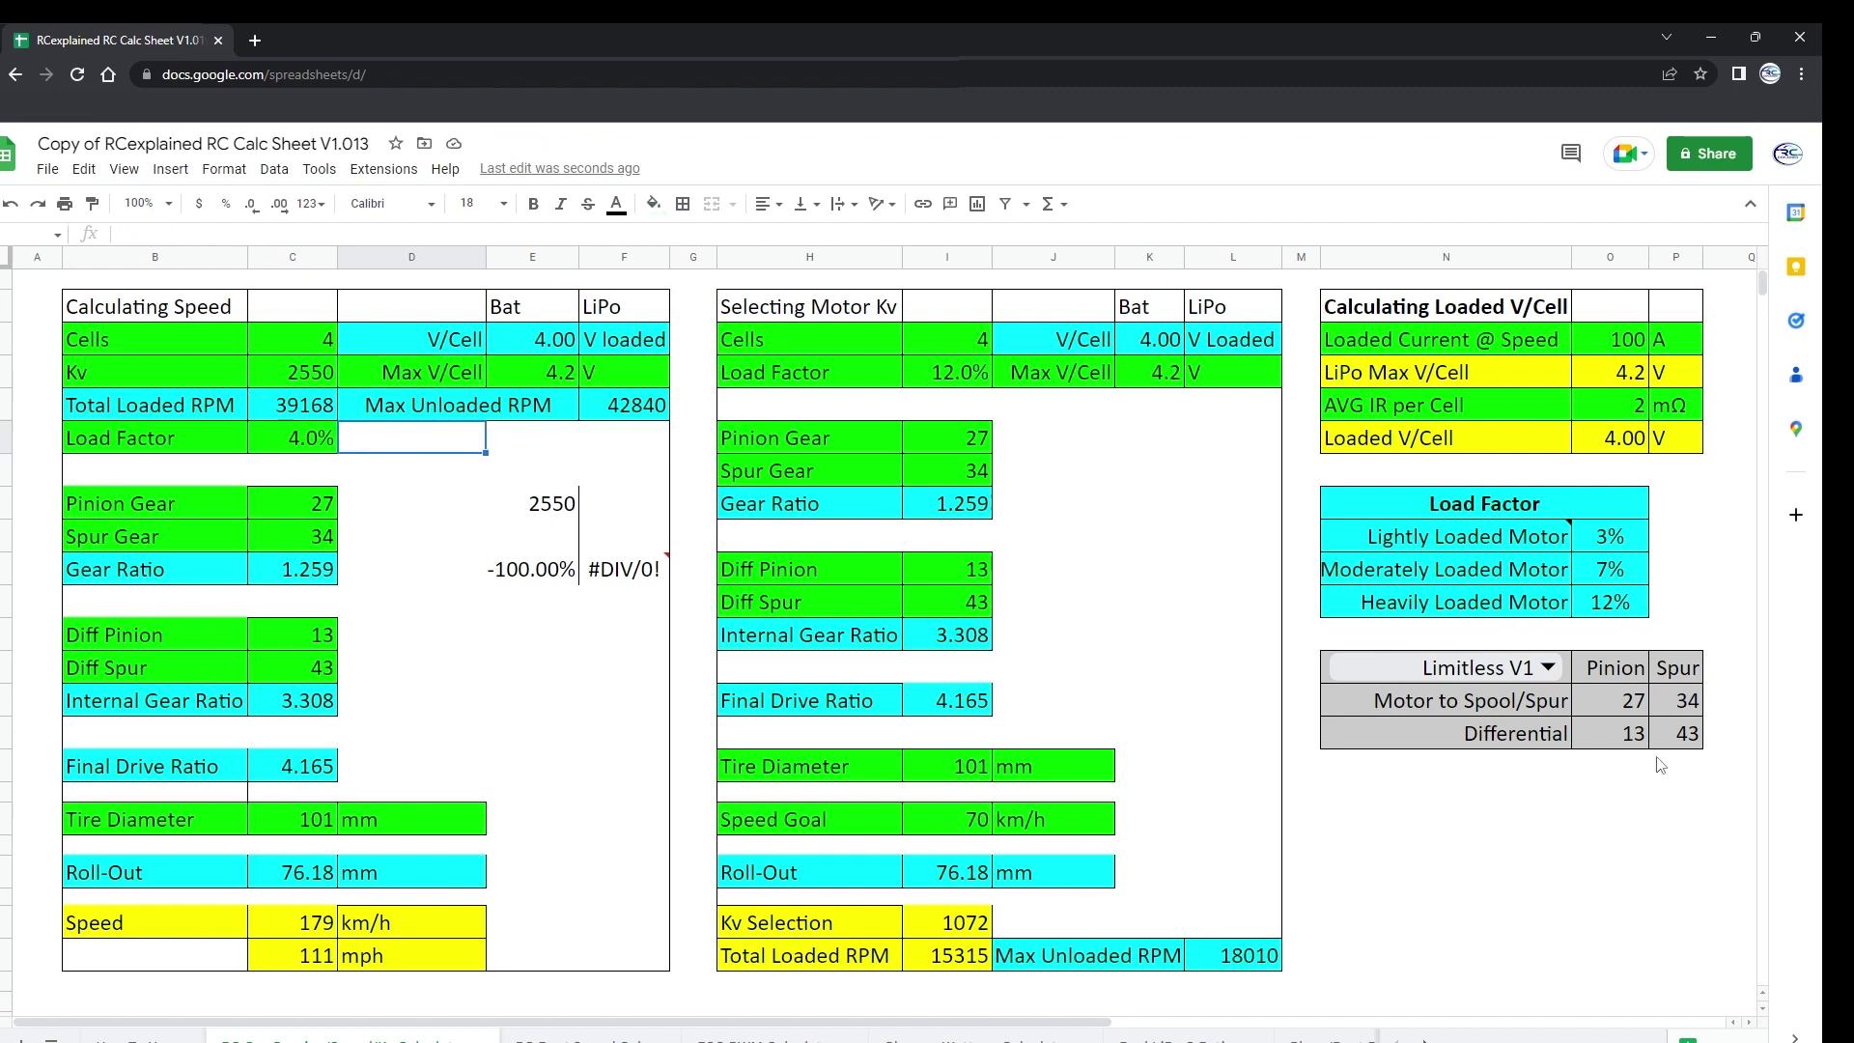
Choose the Vandetta 4WD 3s BLX as the car model that supplies the pinion and spur gear values
{"action": "left_click", "coordinate": [1548, 668]}
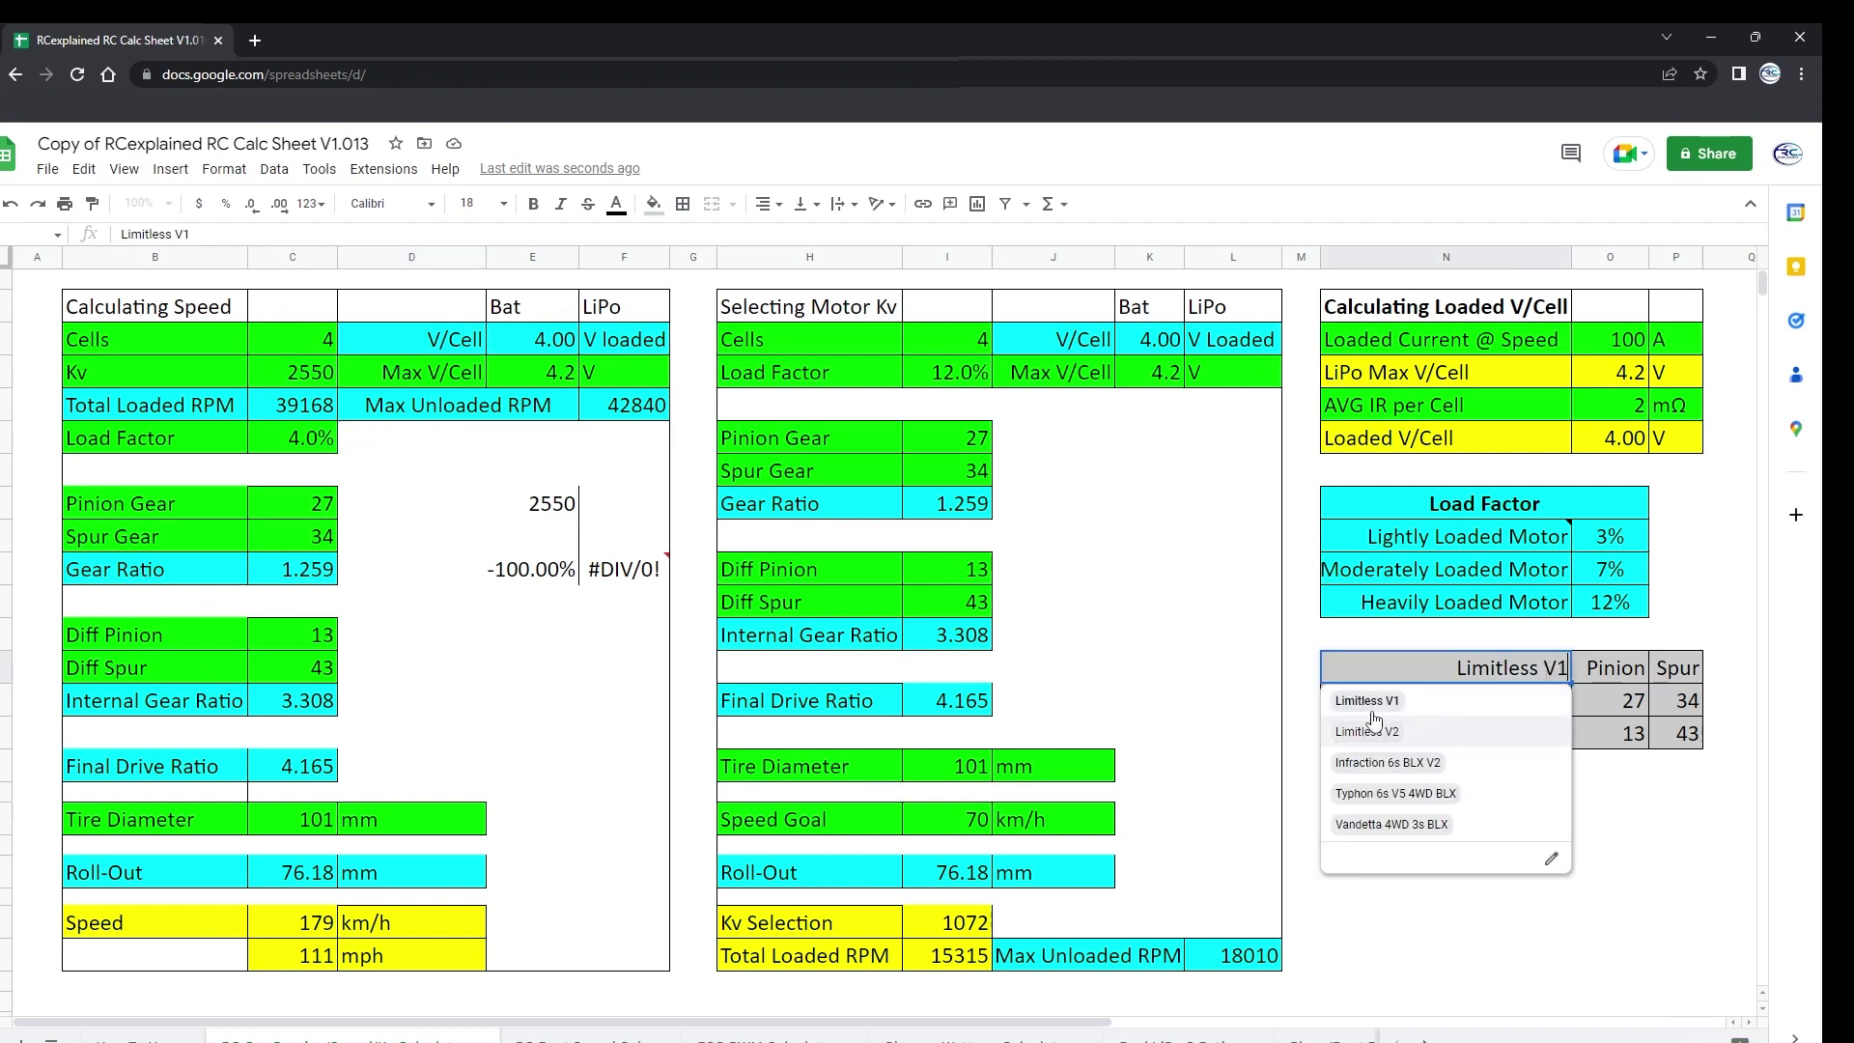
{"action": "left_click", "coordinate": [1374, 825]}
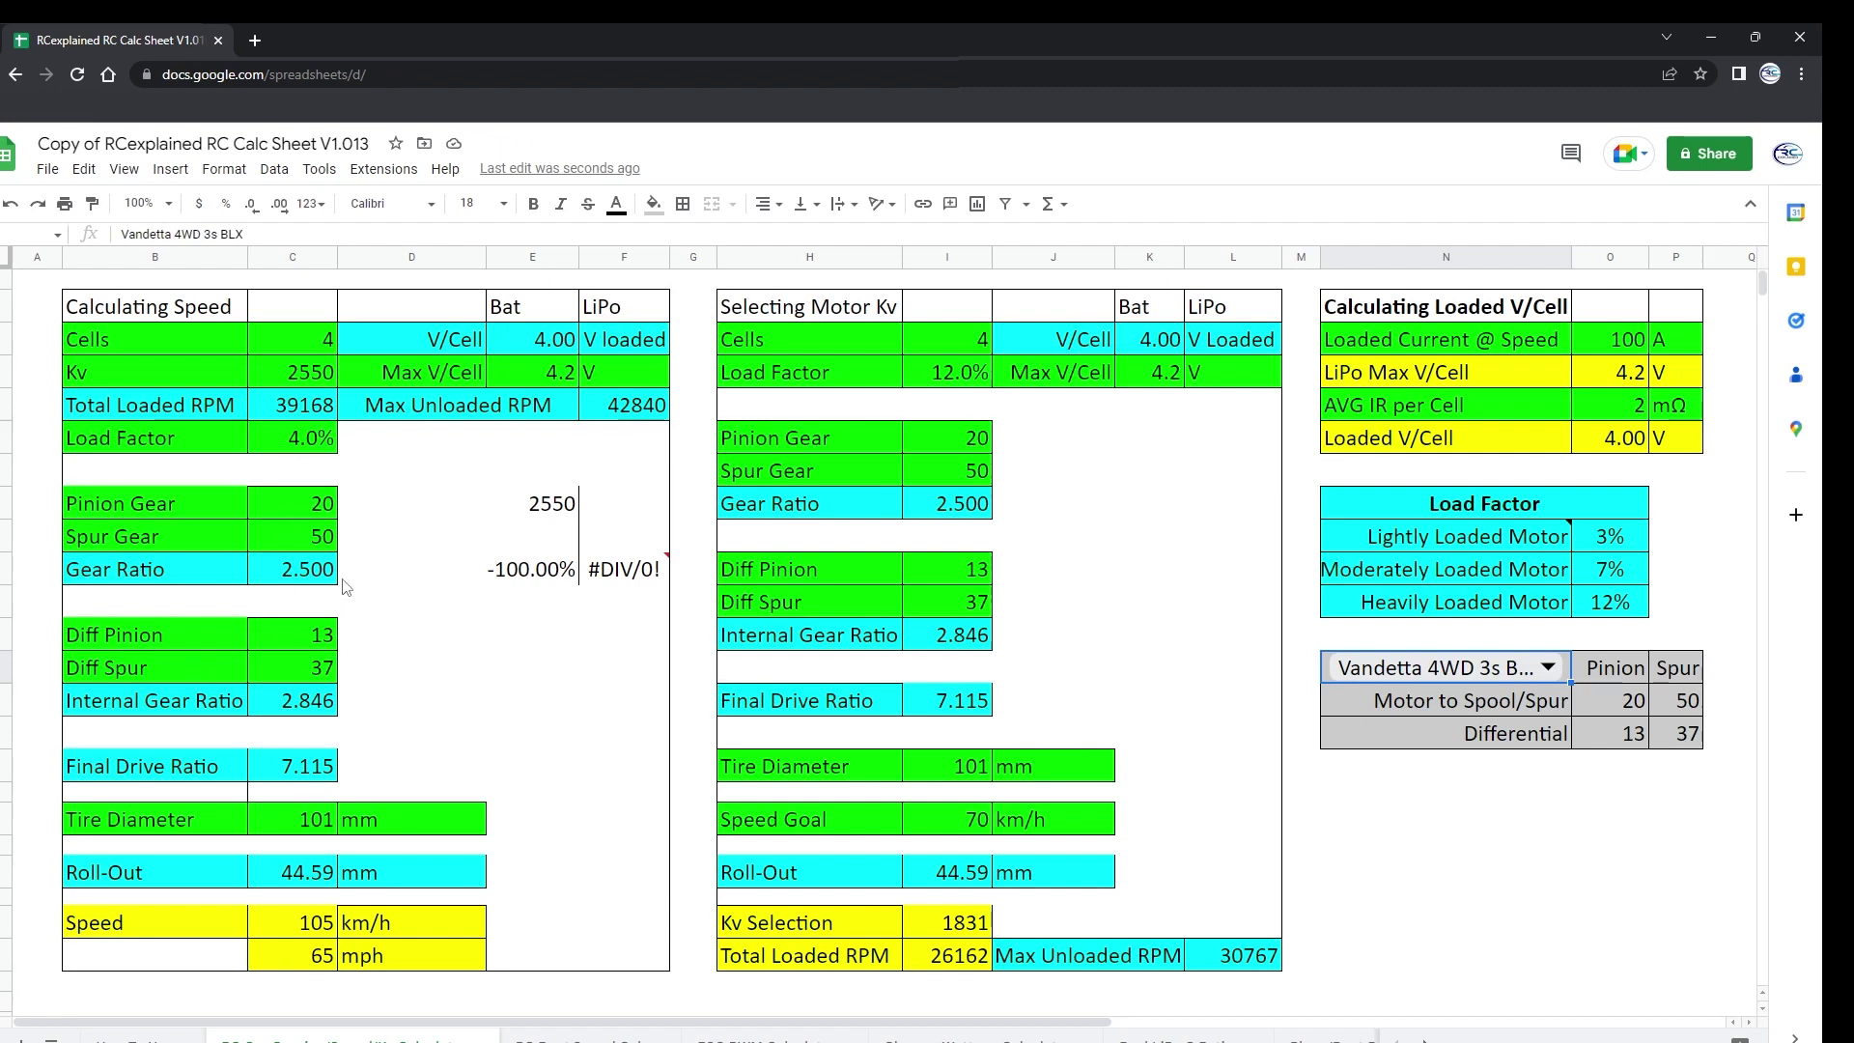
{"action": "left_click", "coordinate": [303, 377]}
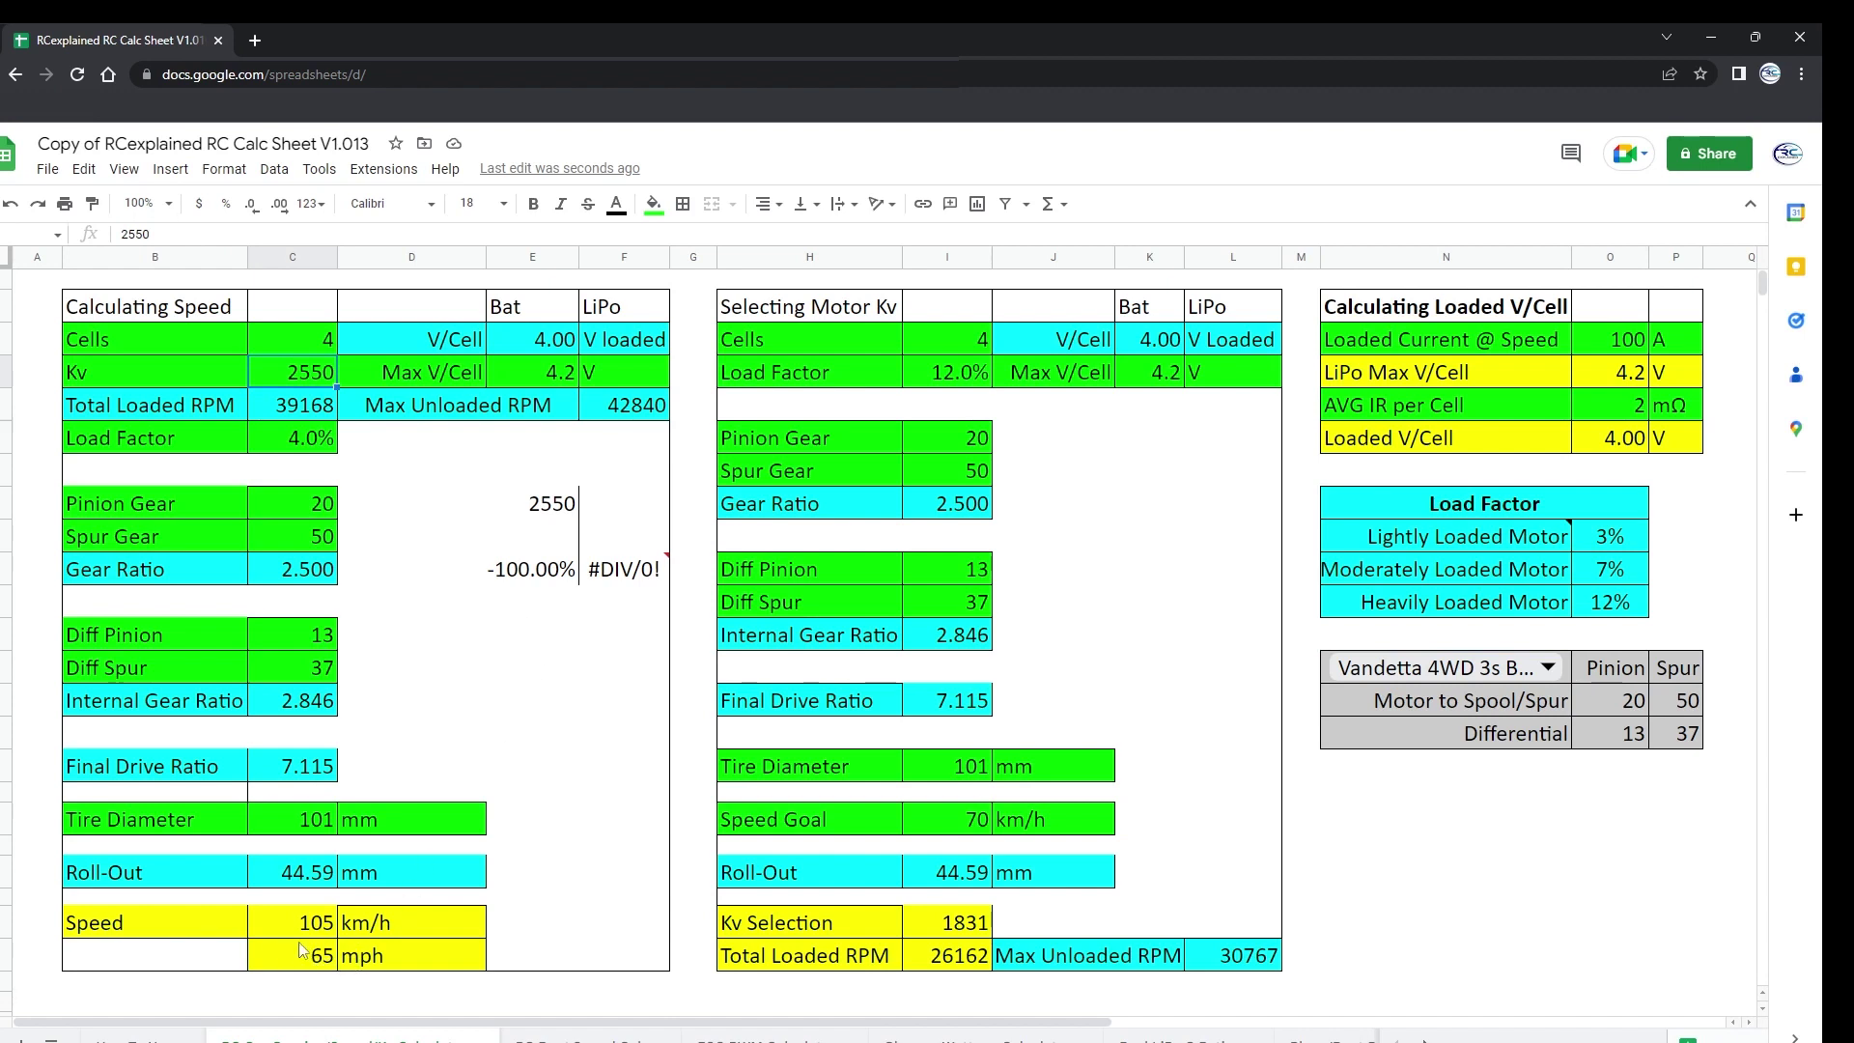
Record the baseline speed of 65 in cell F8, beside the 2550 Kv comparison value
{"action": "left_click", "coordinate": [618, 507]}
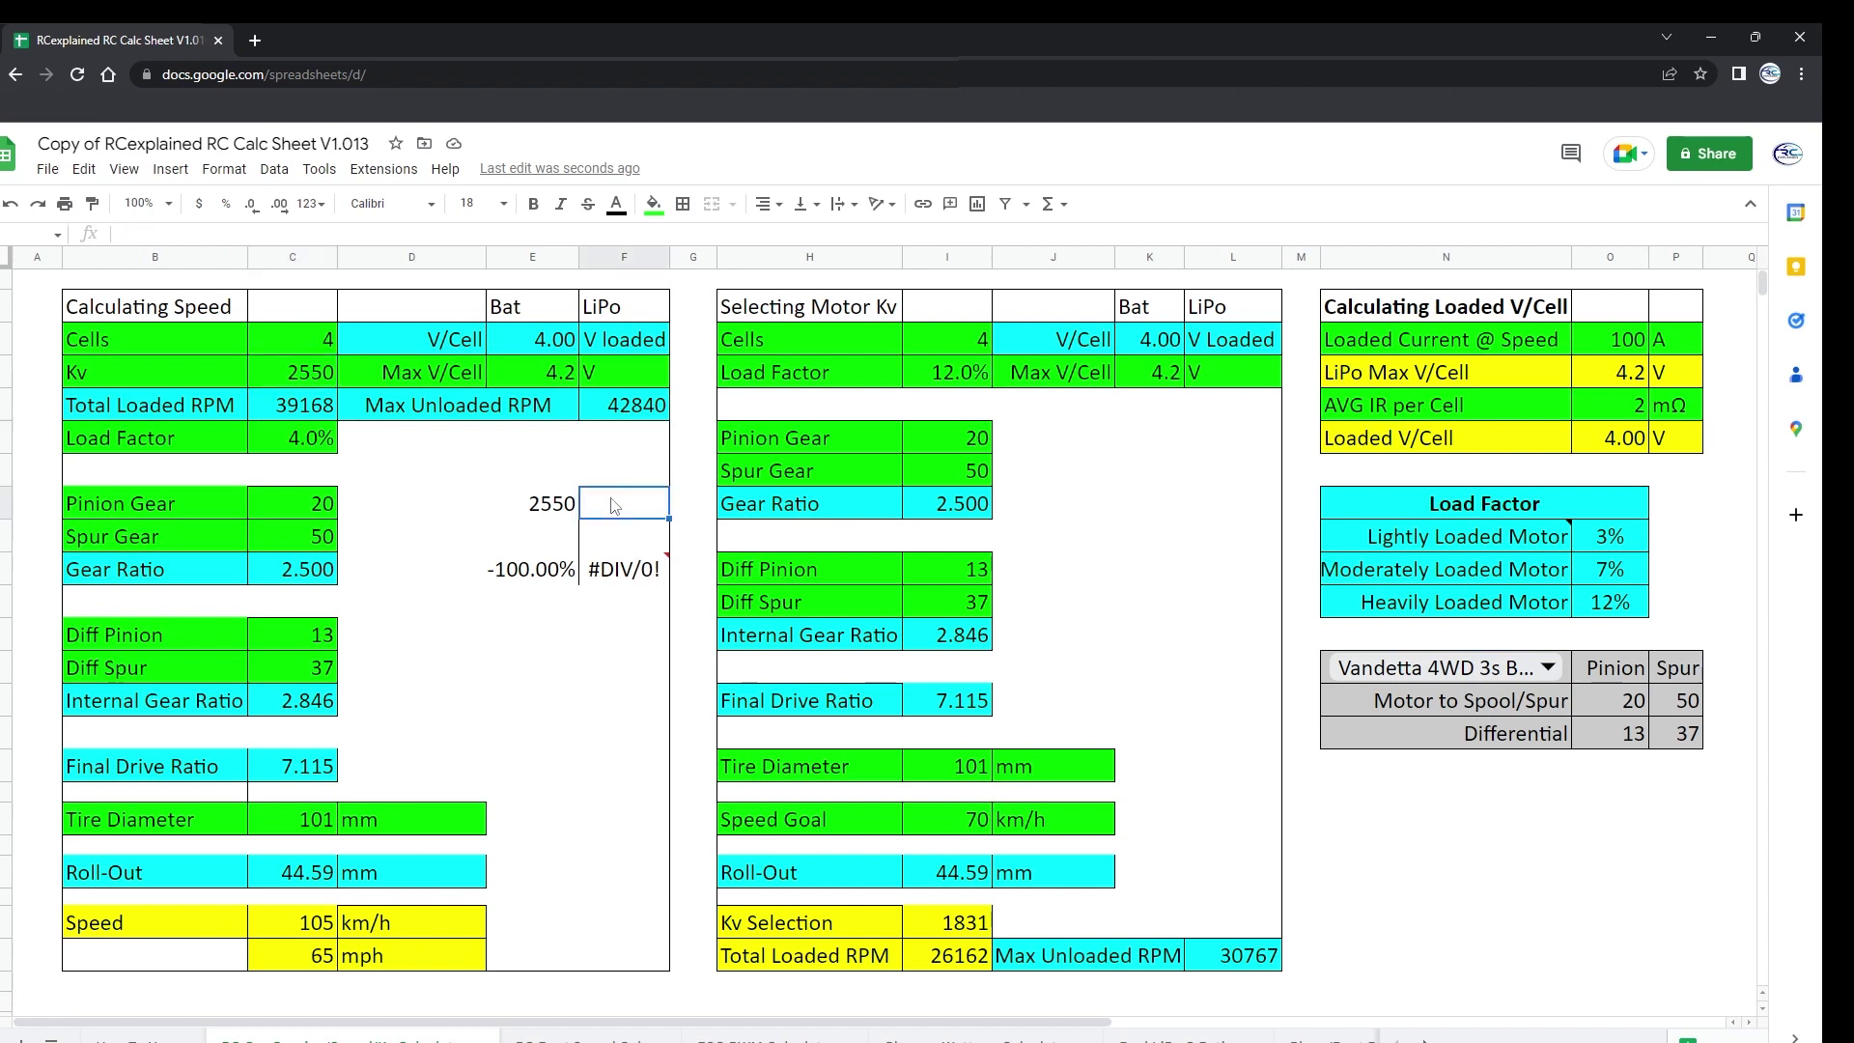
{"action": "type", "text": "65"}
{"action": "key", "text": "Return"}
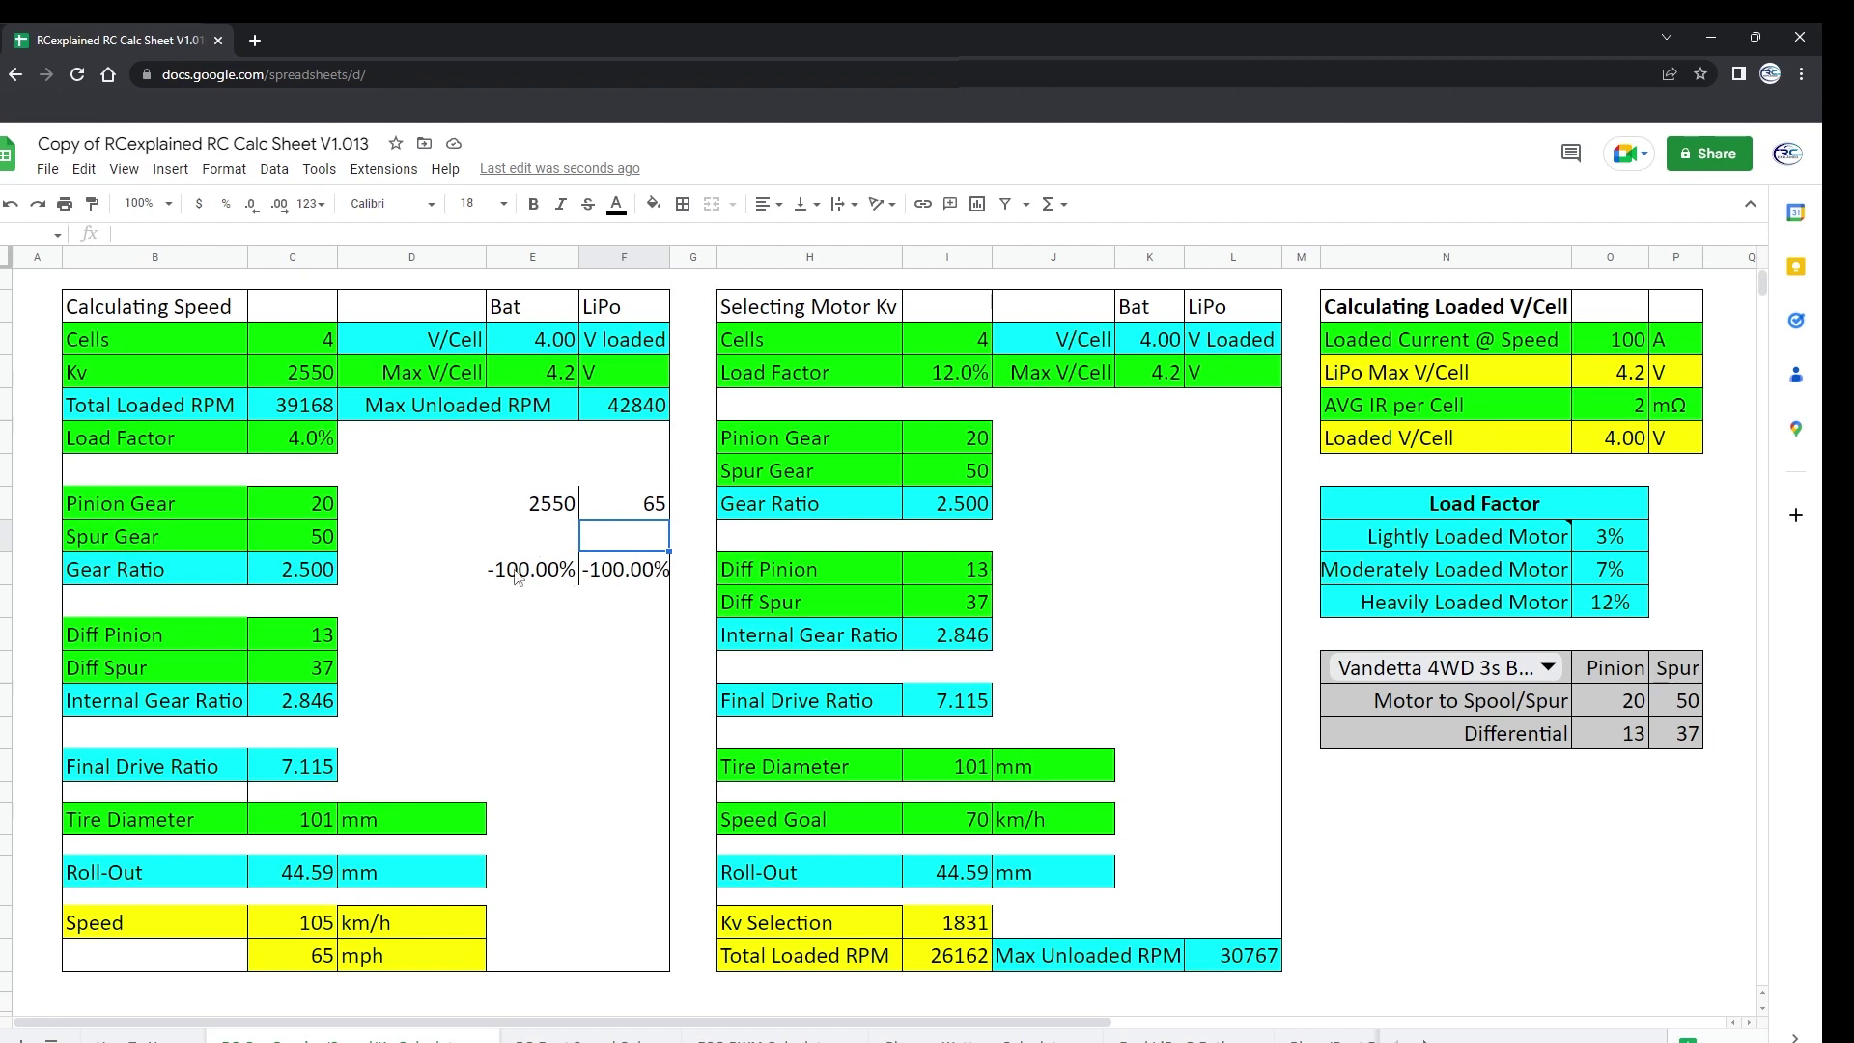
Set the motor Kv to 3180 in the Calculating Speed table
{"action": "left_click", "coordinate": [311, 371]}
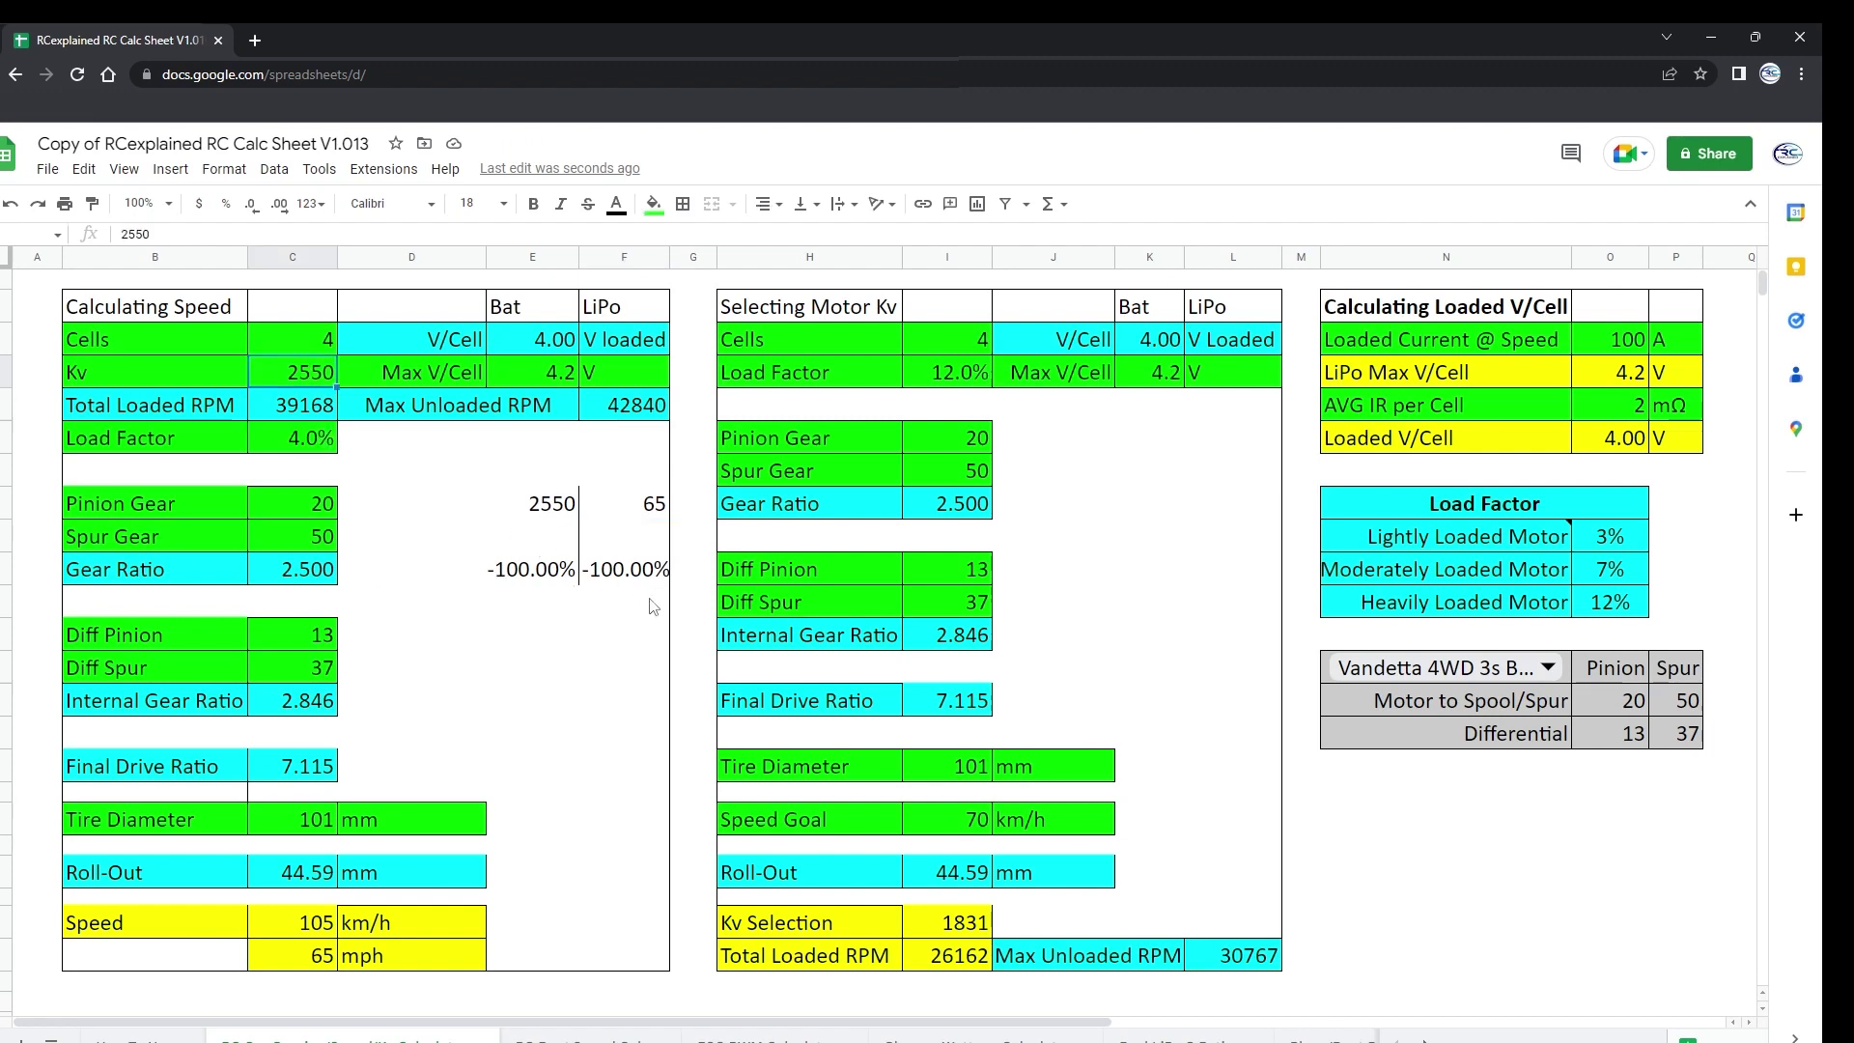
{"action": "type", "text": "3180"}
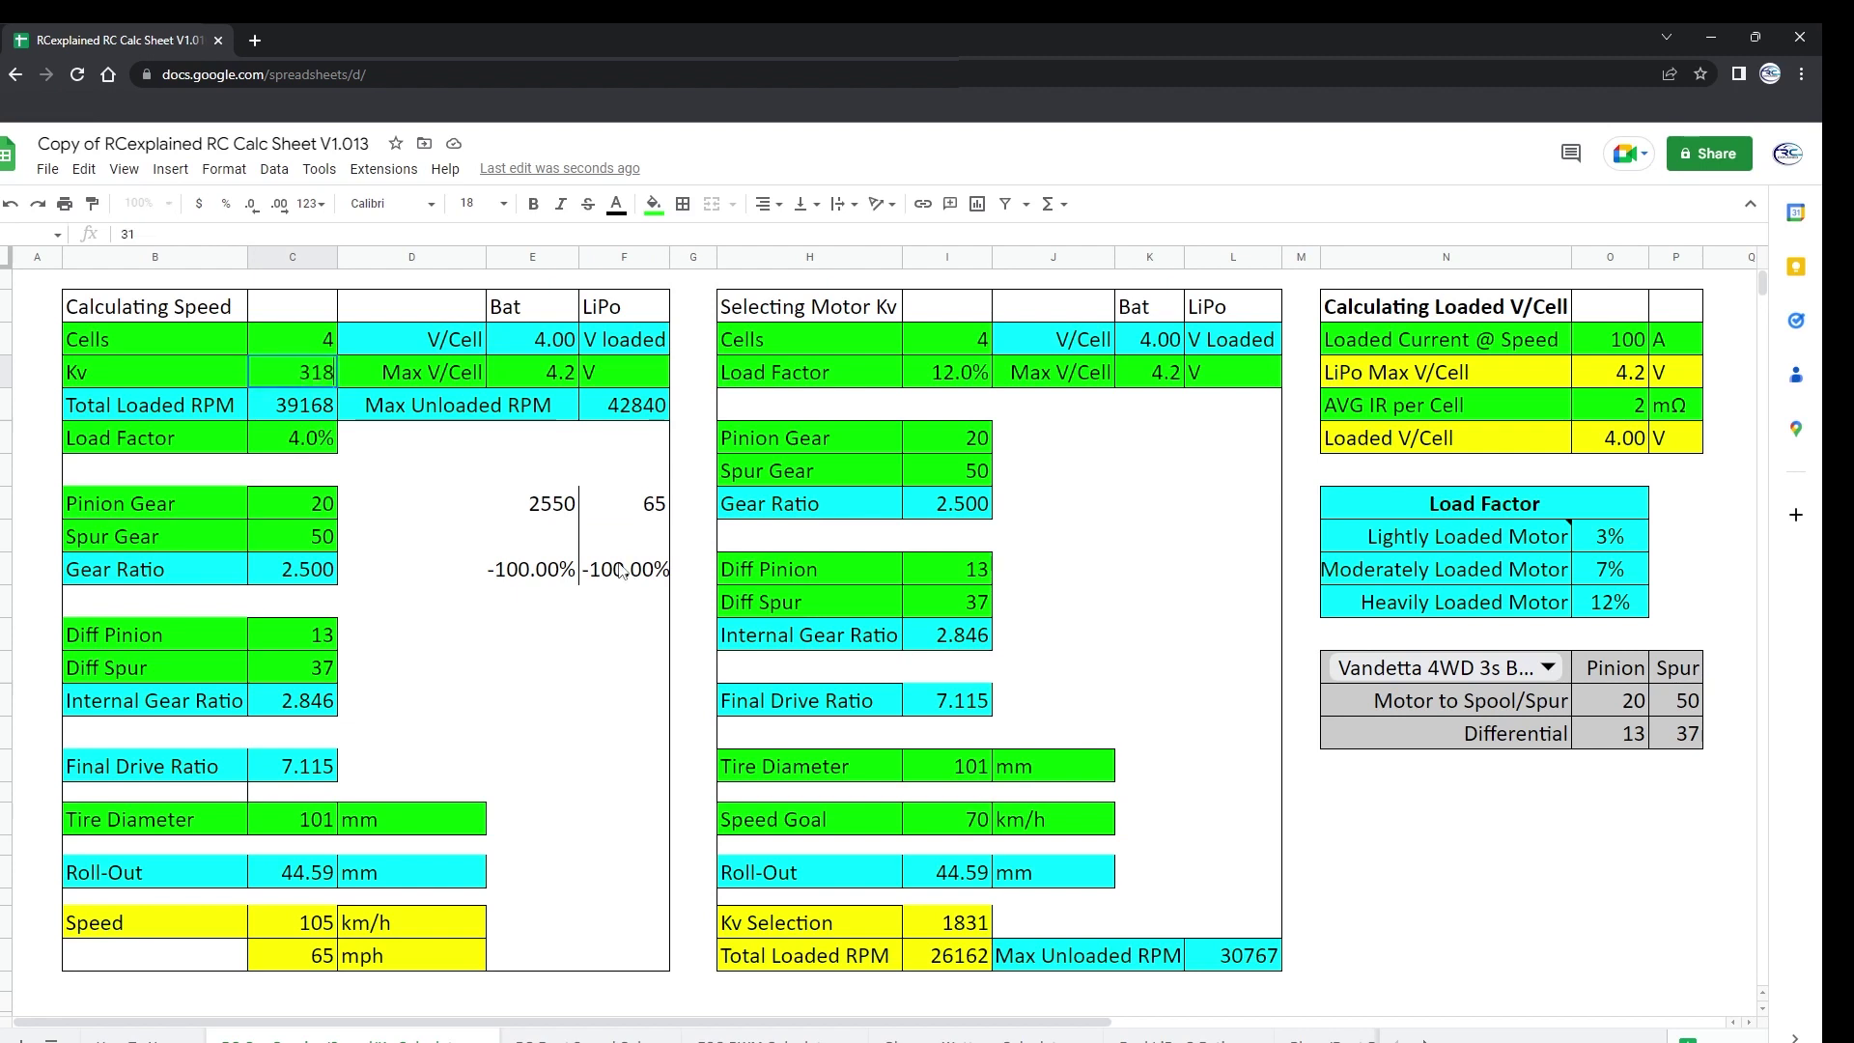
{"action": "key", "text": "Tab"}
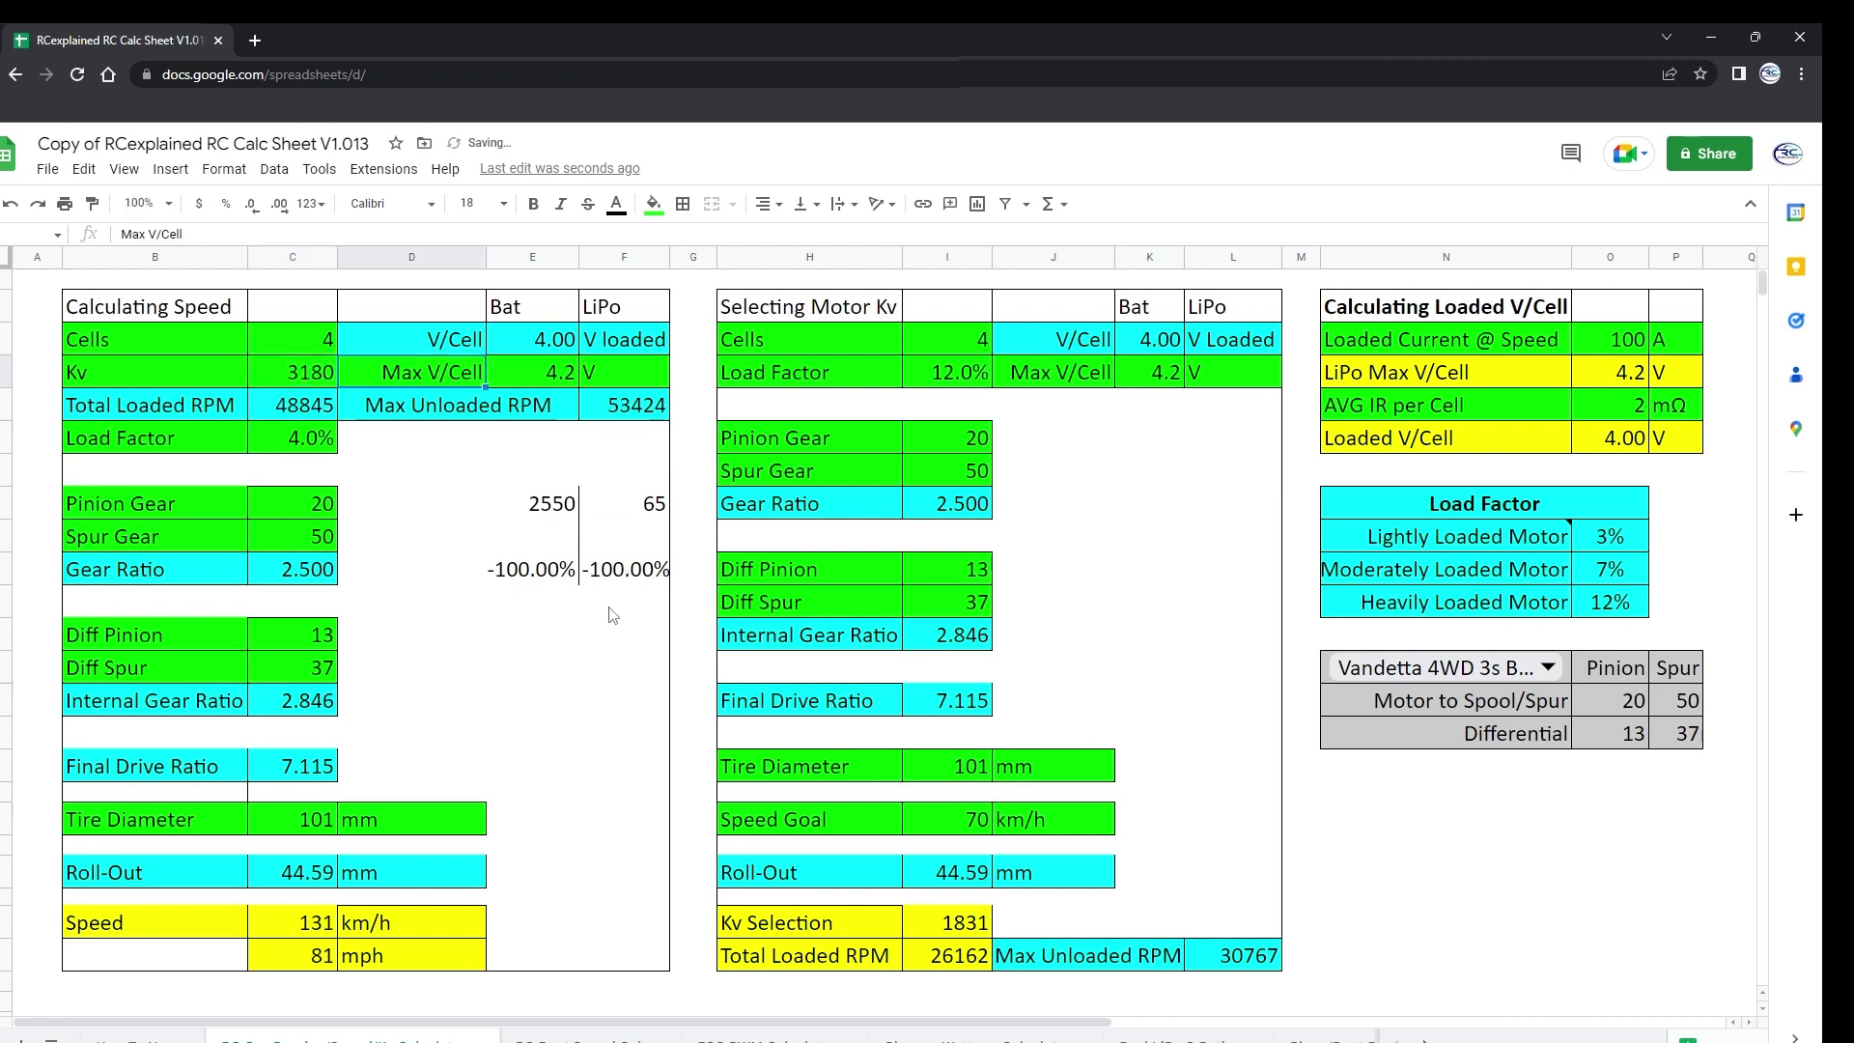
Enter the second comparison pair beneath the baseline values: Kv 3180 in E9 and speed 81 in F9
{"action": "left_click", "coordinate": [532, 536]}
{"action": "type", "text": "3180"}
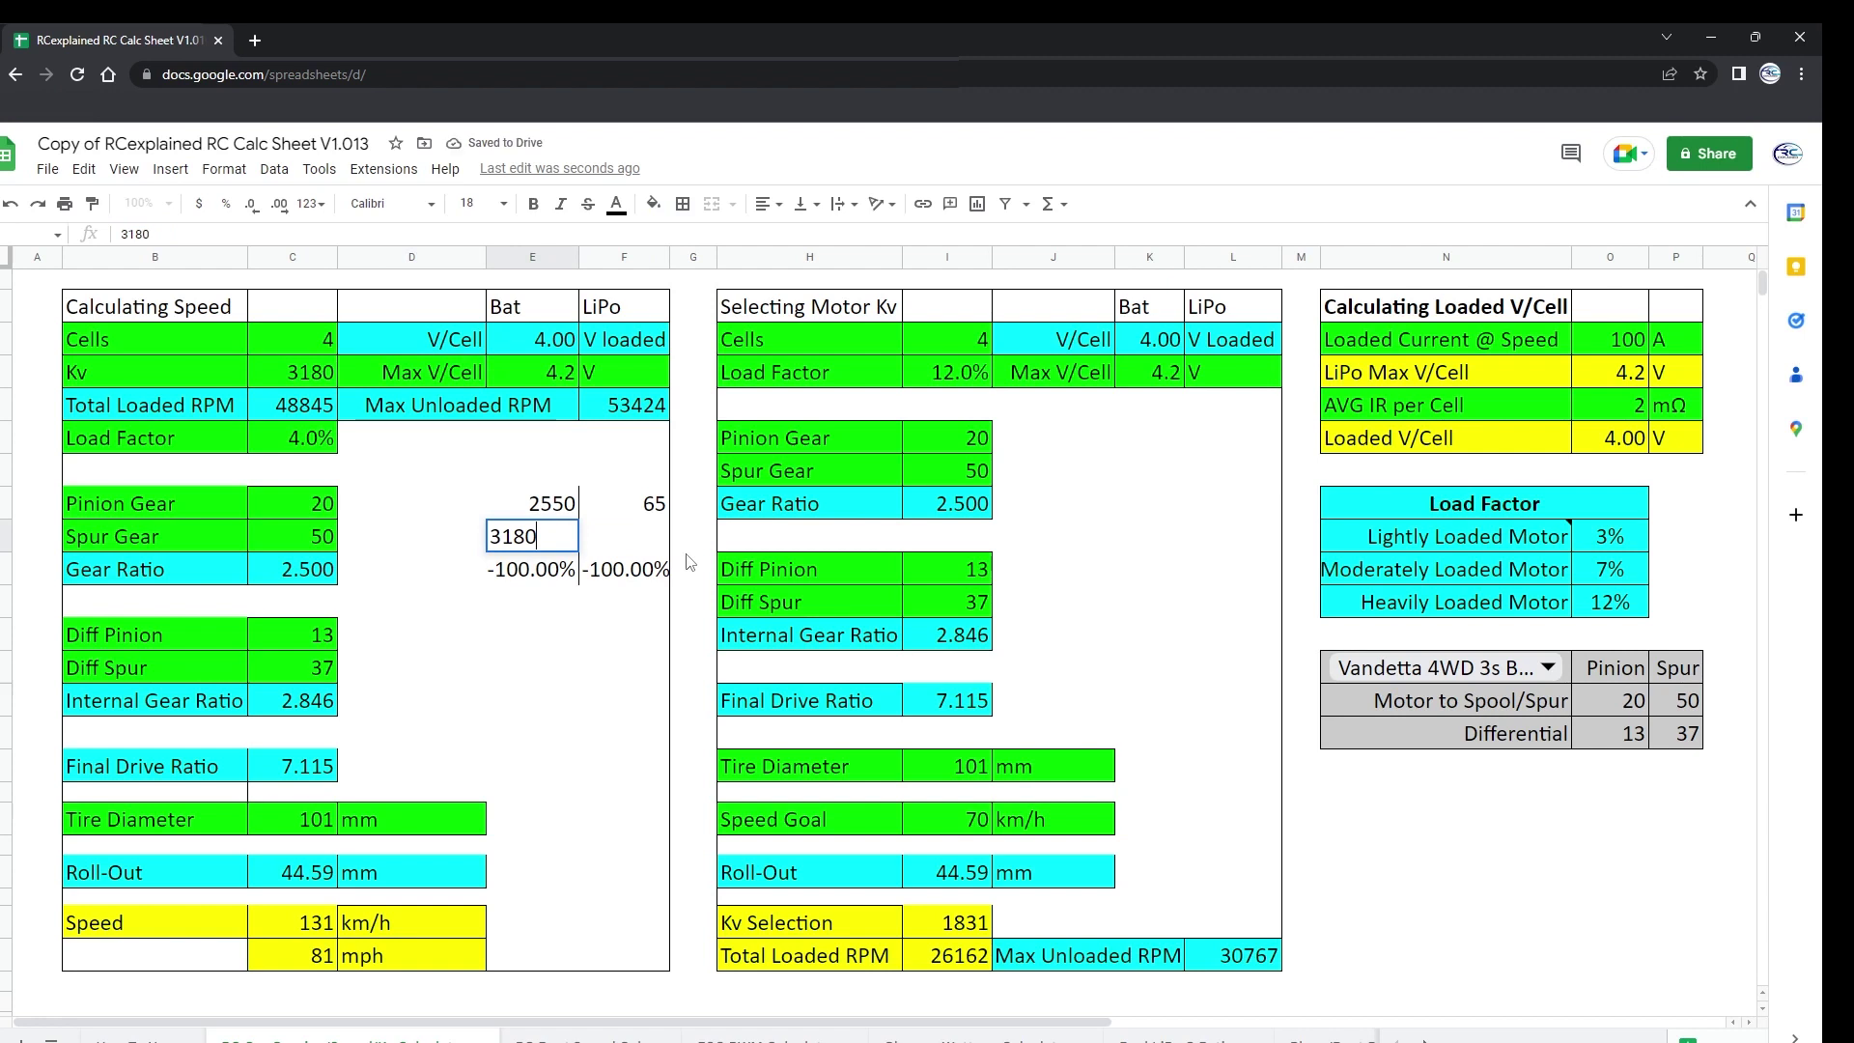
{"action": "key", "text": "Return"}
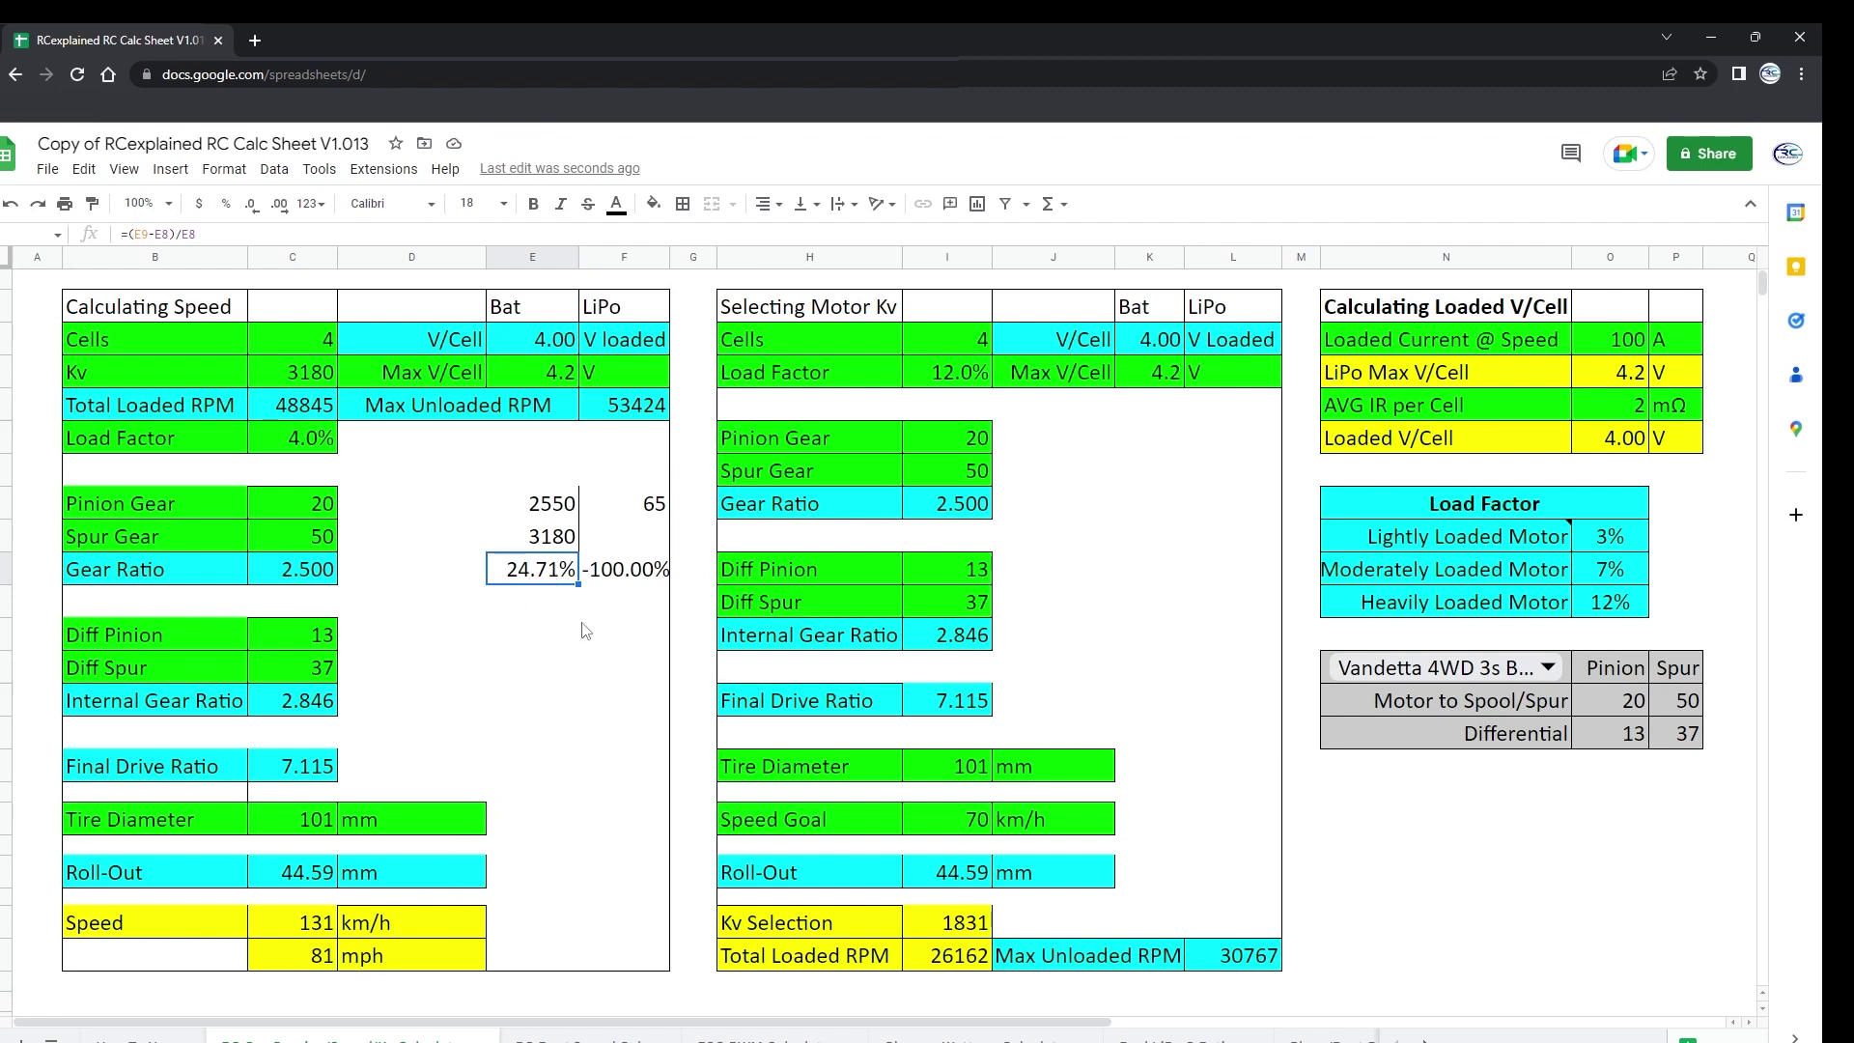
{"action": "left_click", "coordinate": [623, 537]}
{"action": "type", "text": "81"}
{"action": "key", "text": "Return"}
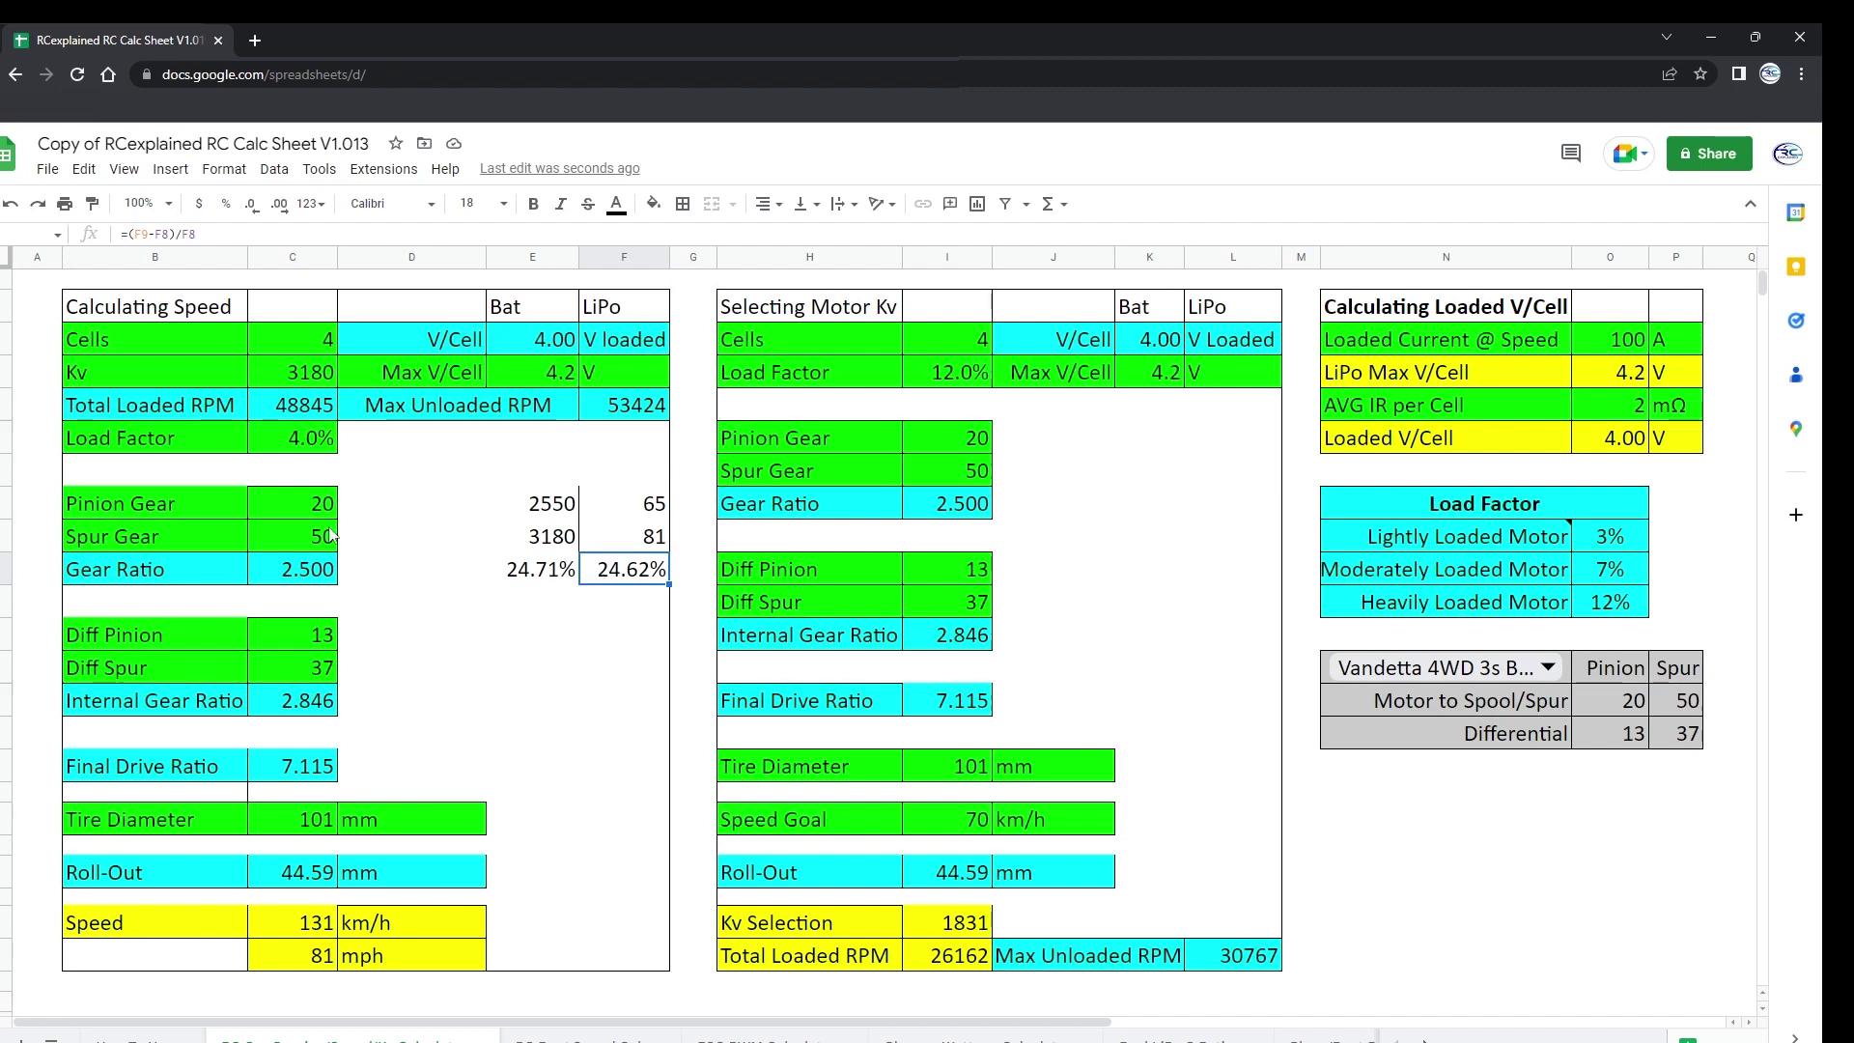
Set the pinion gear to 16 in the Calculating Speed table and check the calculated mph speed
{"action": "left_click", "coordinate": [314, 503]}
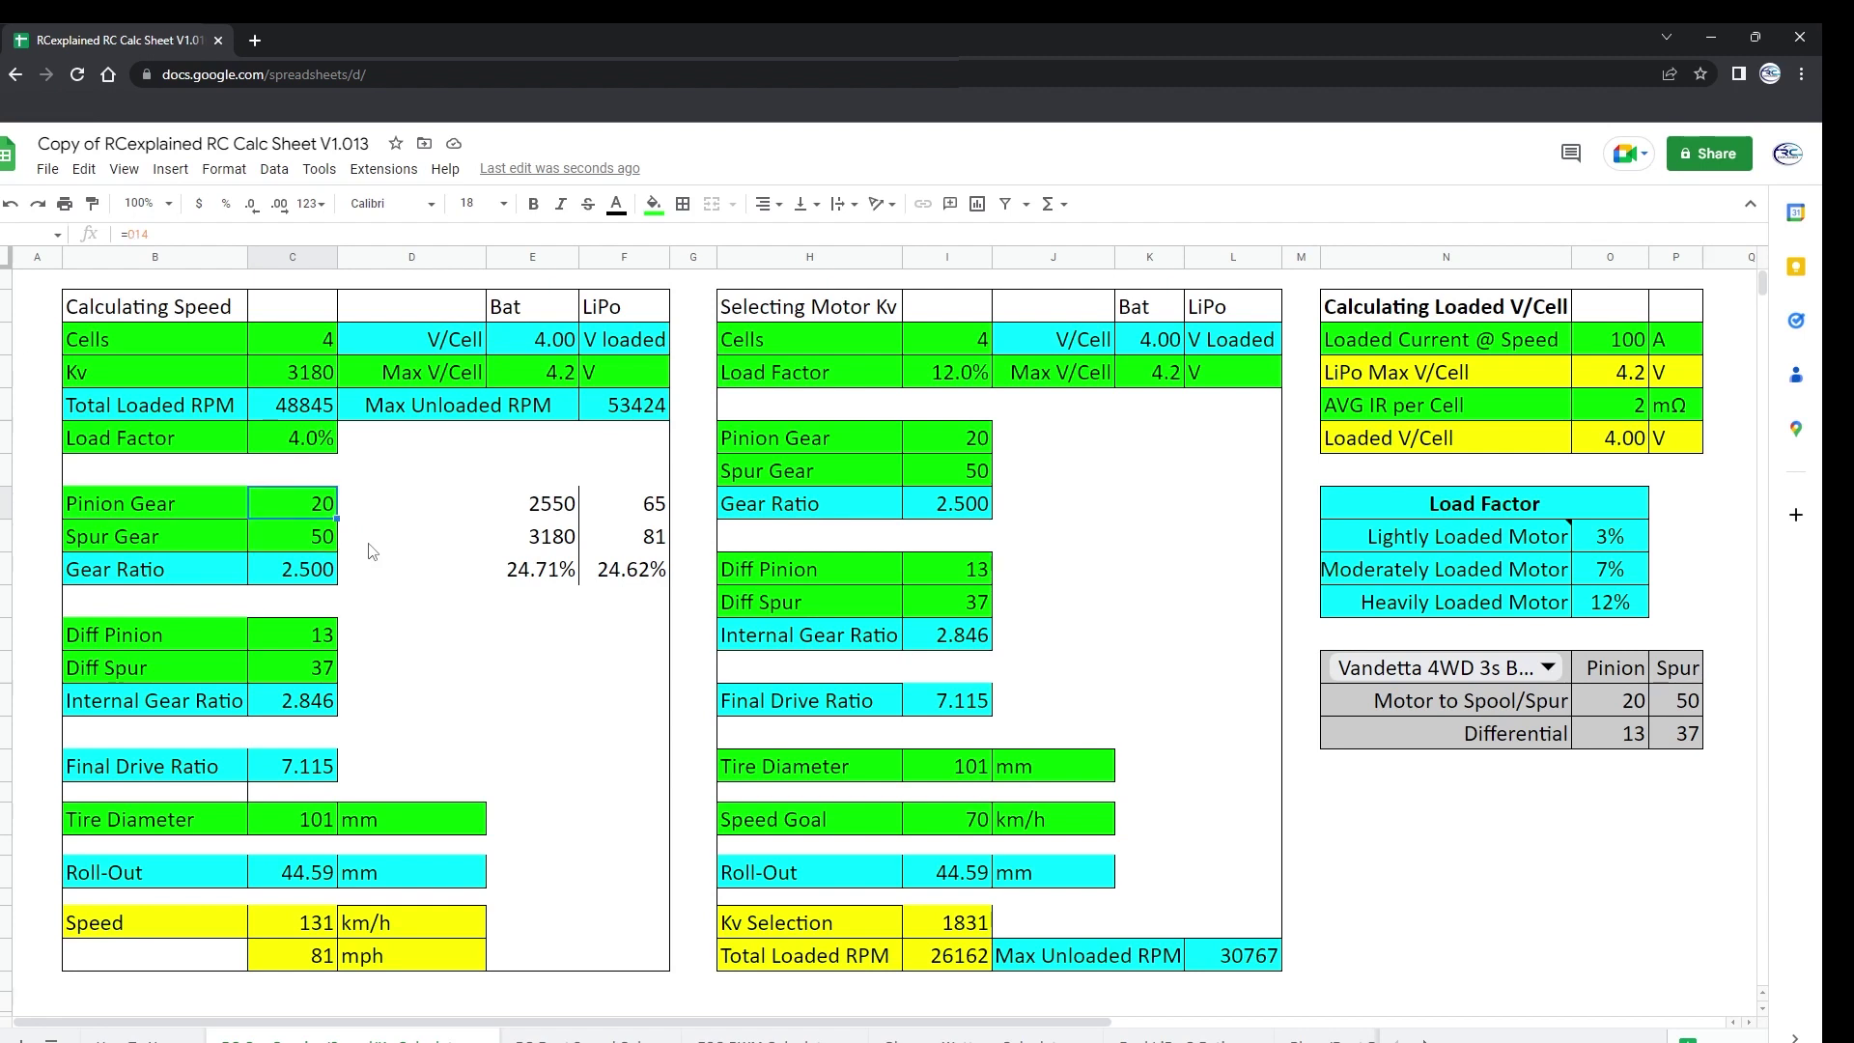
{"action": "type", "text": "16"}
{"action": "key", "text": "Return"}
{"action": "left_click", "coordinate": [331, 953]}
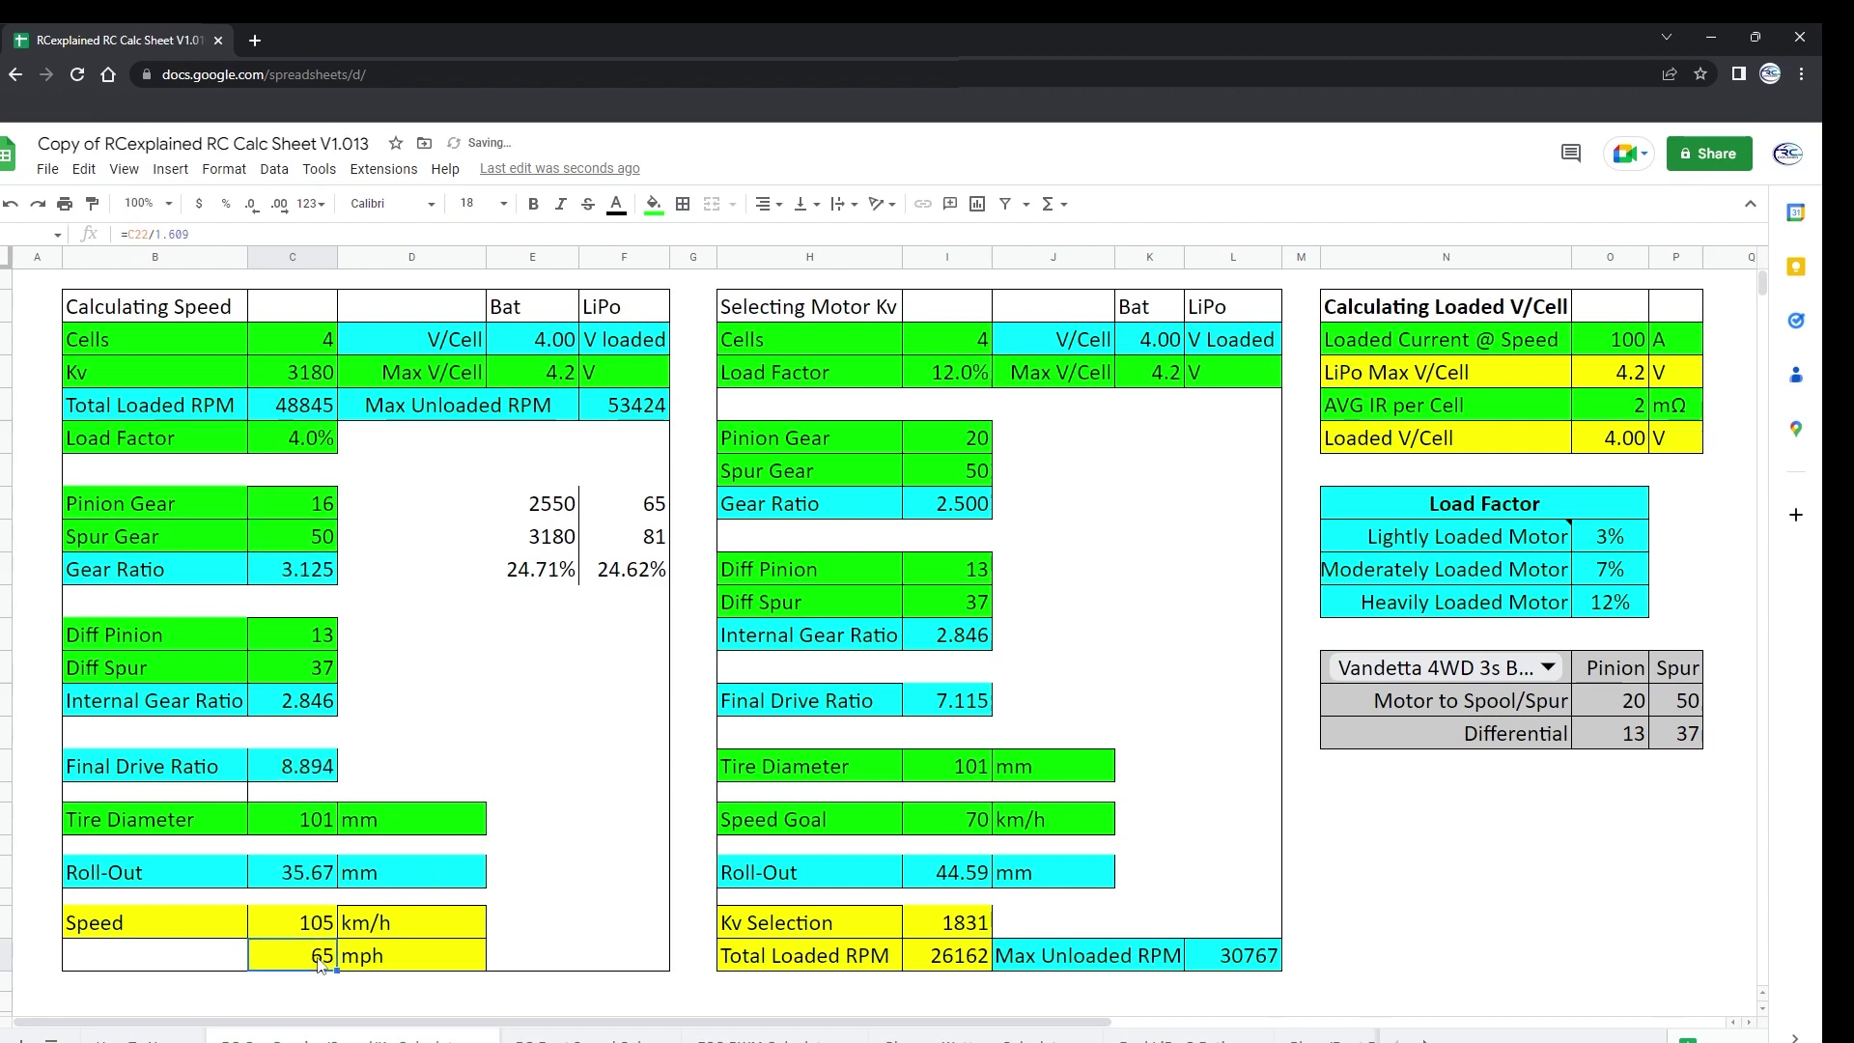
{"action": "left_click", "coordinate": [558, 512]}
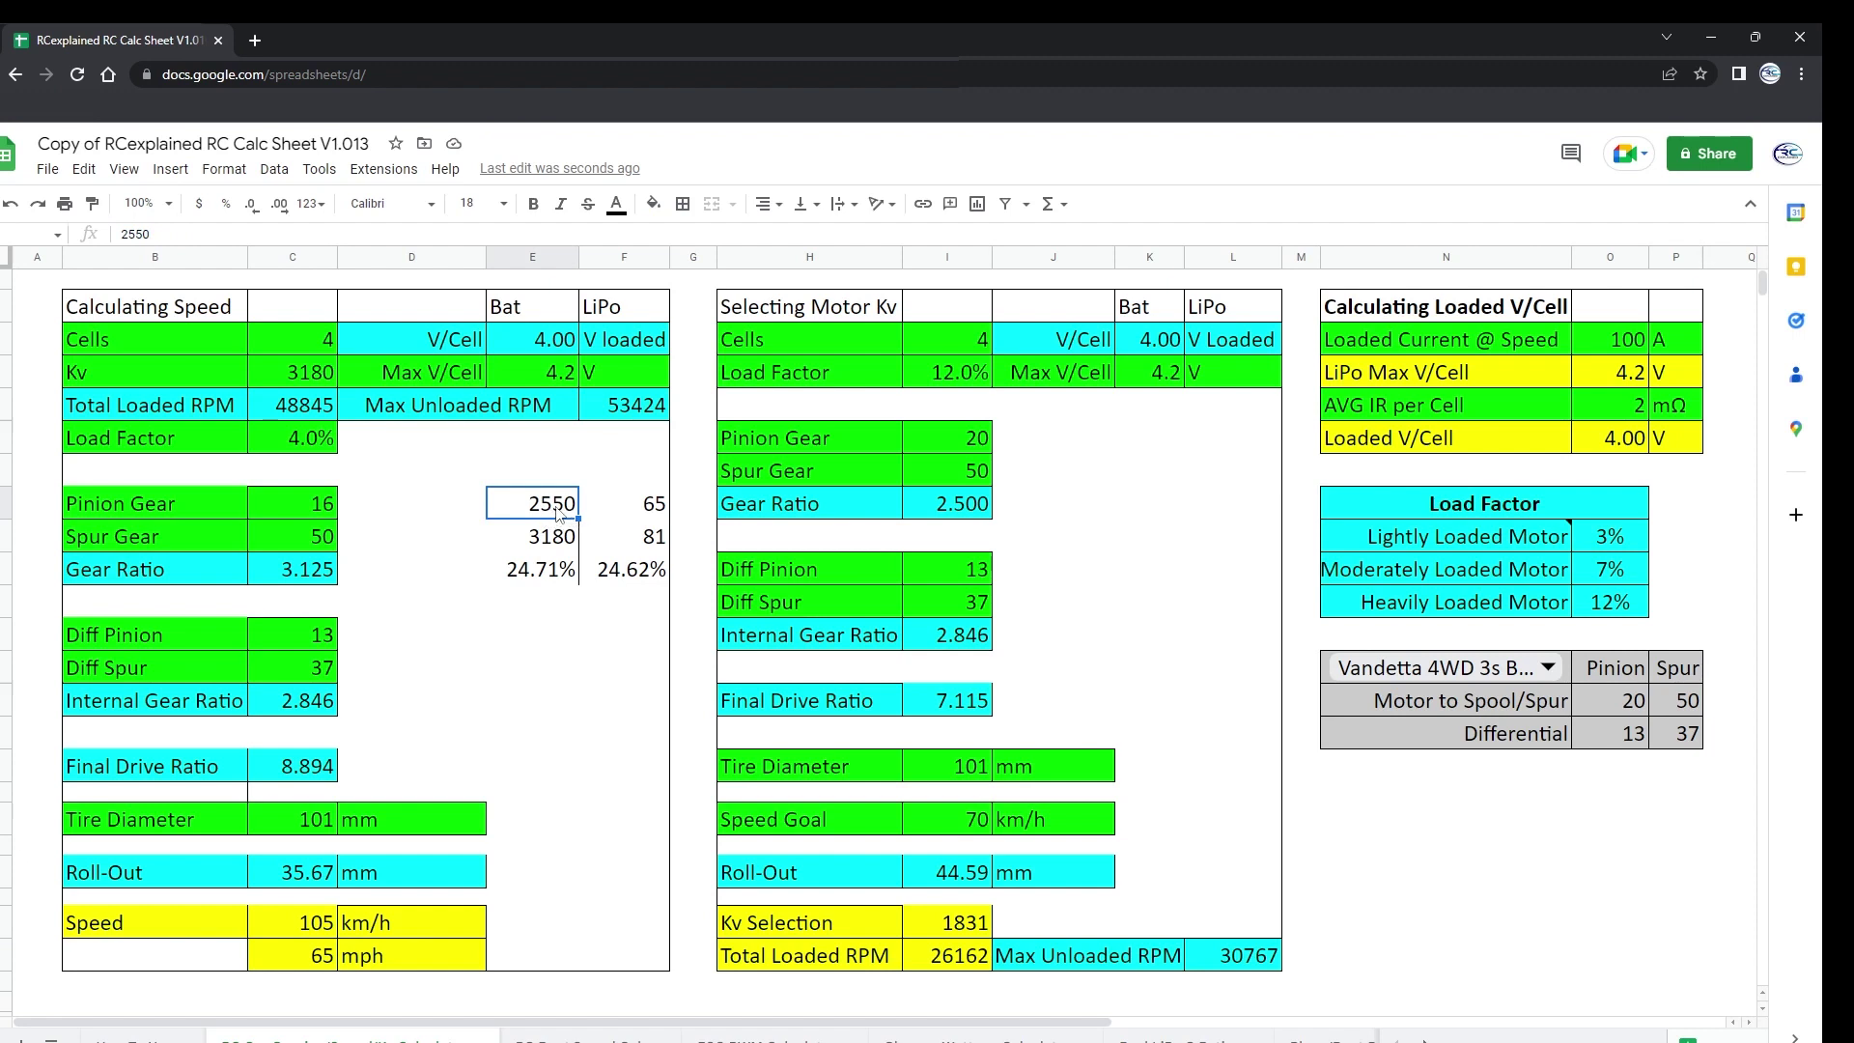
{"action": "left_click", "coordinate": [321, 376]}
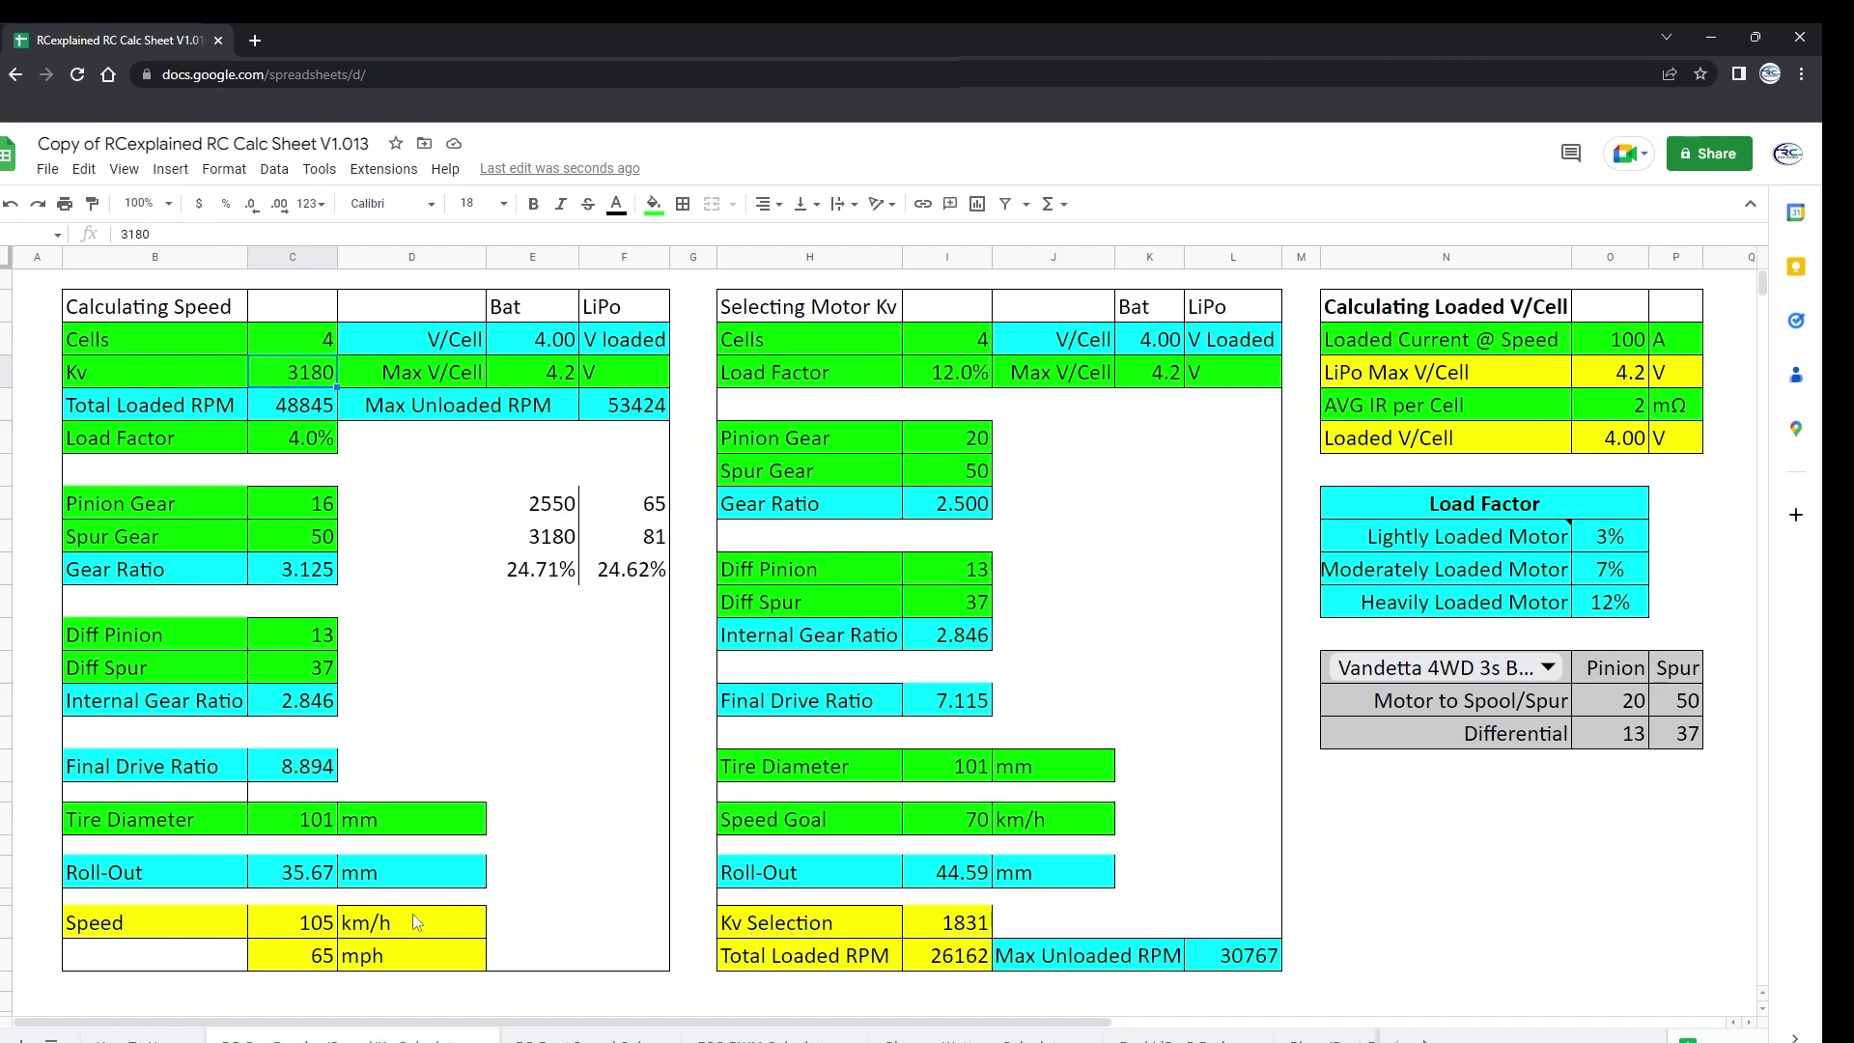
{"action": "left_click", "coordinate": [307, 511]}
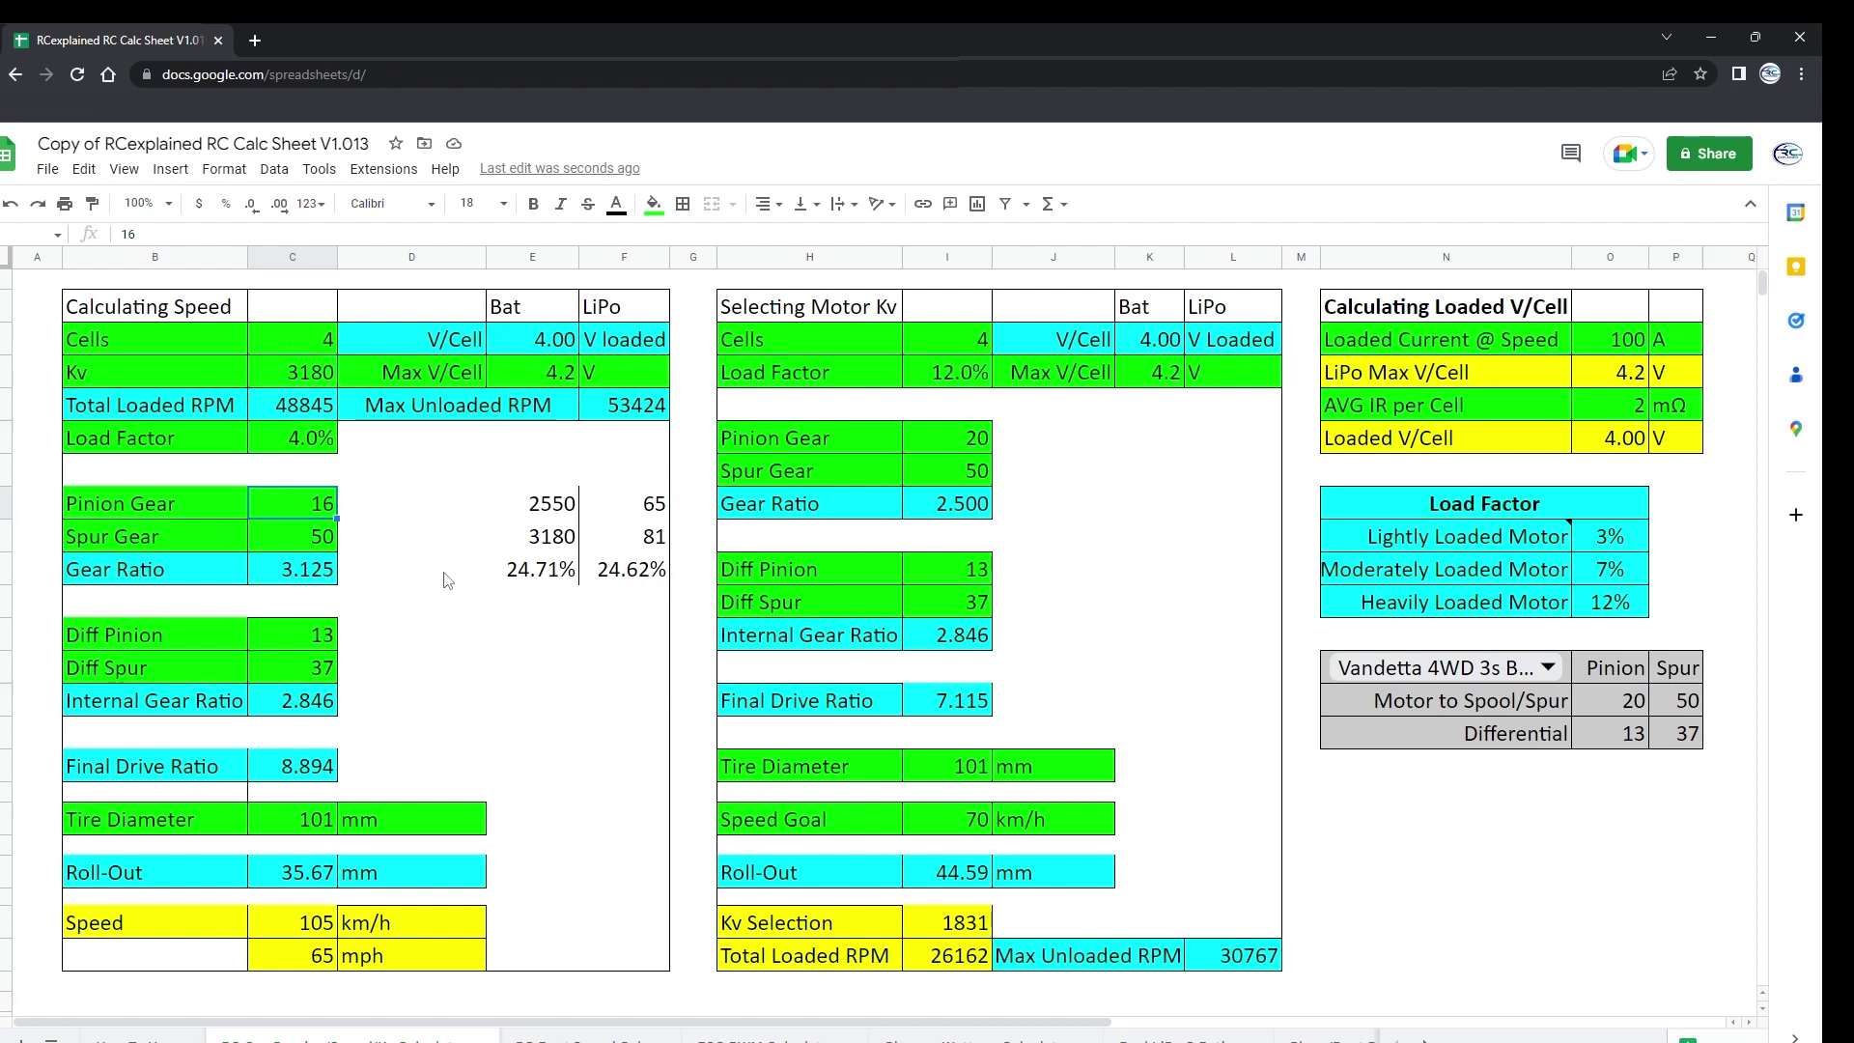
{"action": "left_click", "coordinate": [600, 517]}
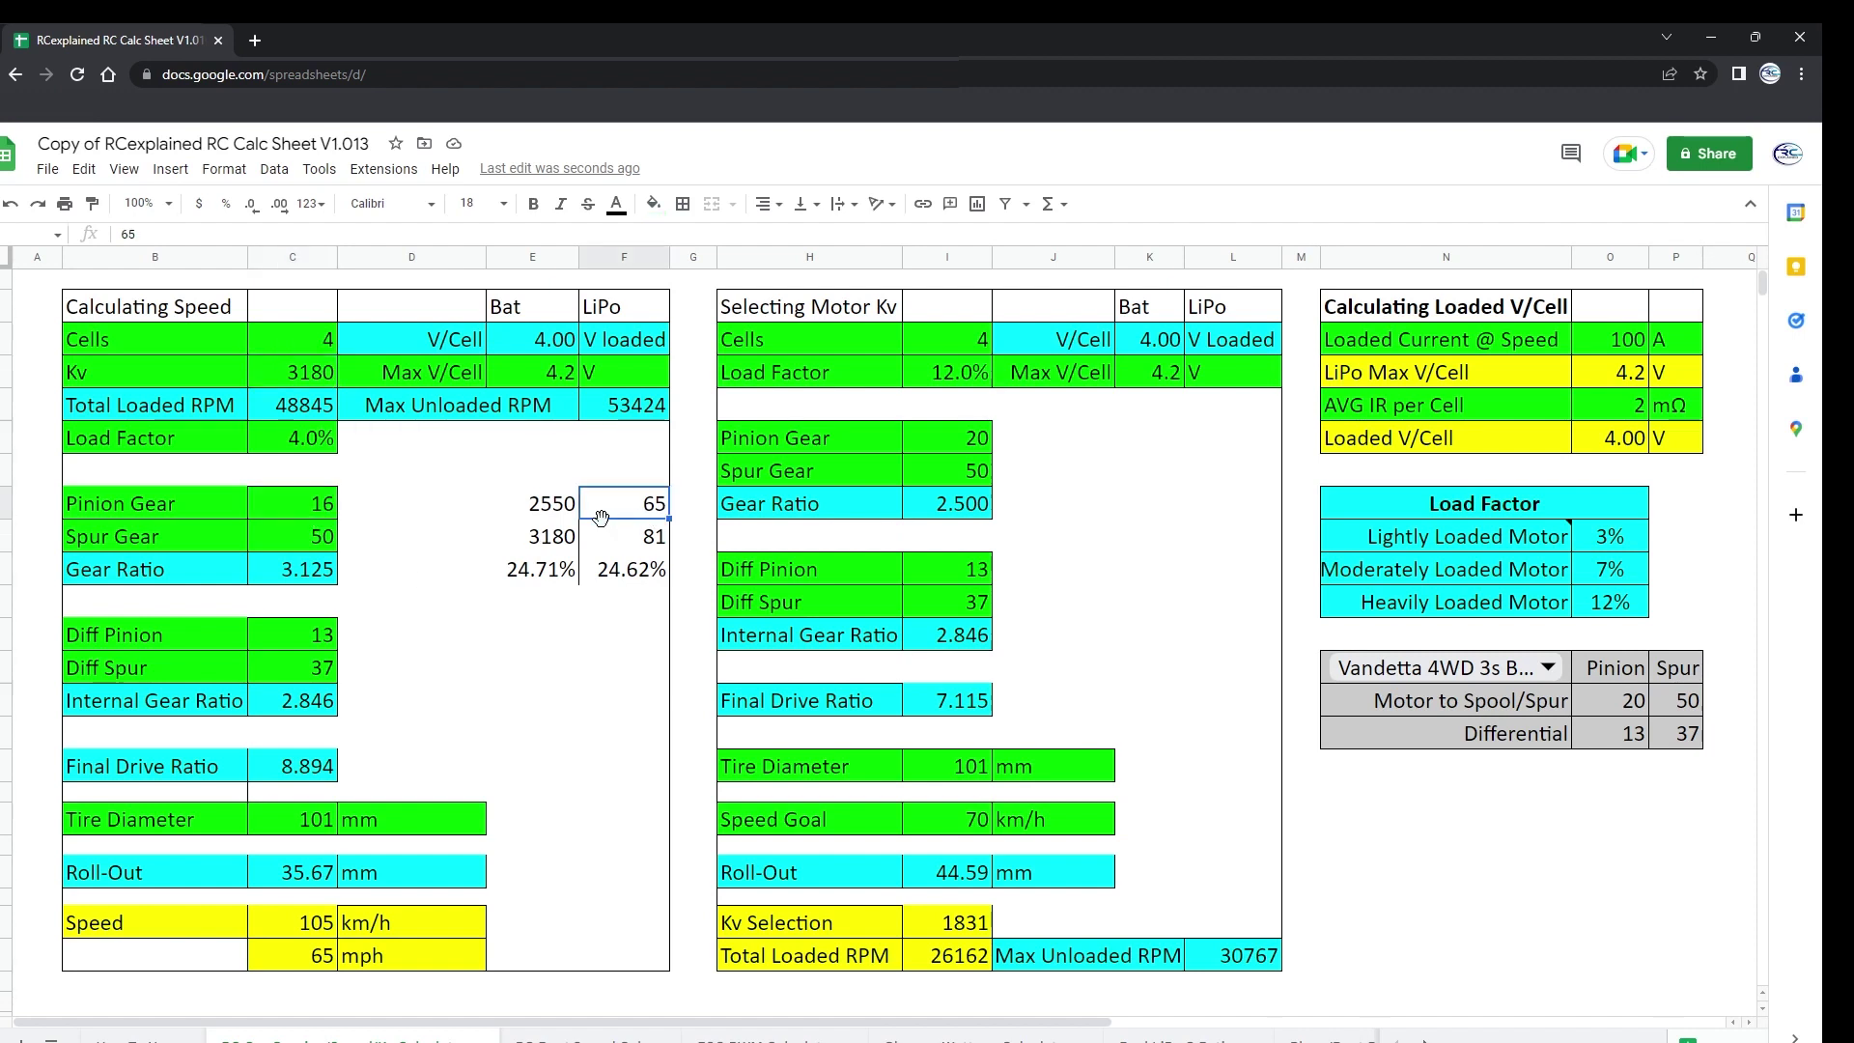
Set the pinion gear to 17 in the Calculating Speed table
{"action": "left_click", "coordinate": [270, 505]}
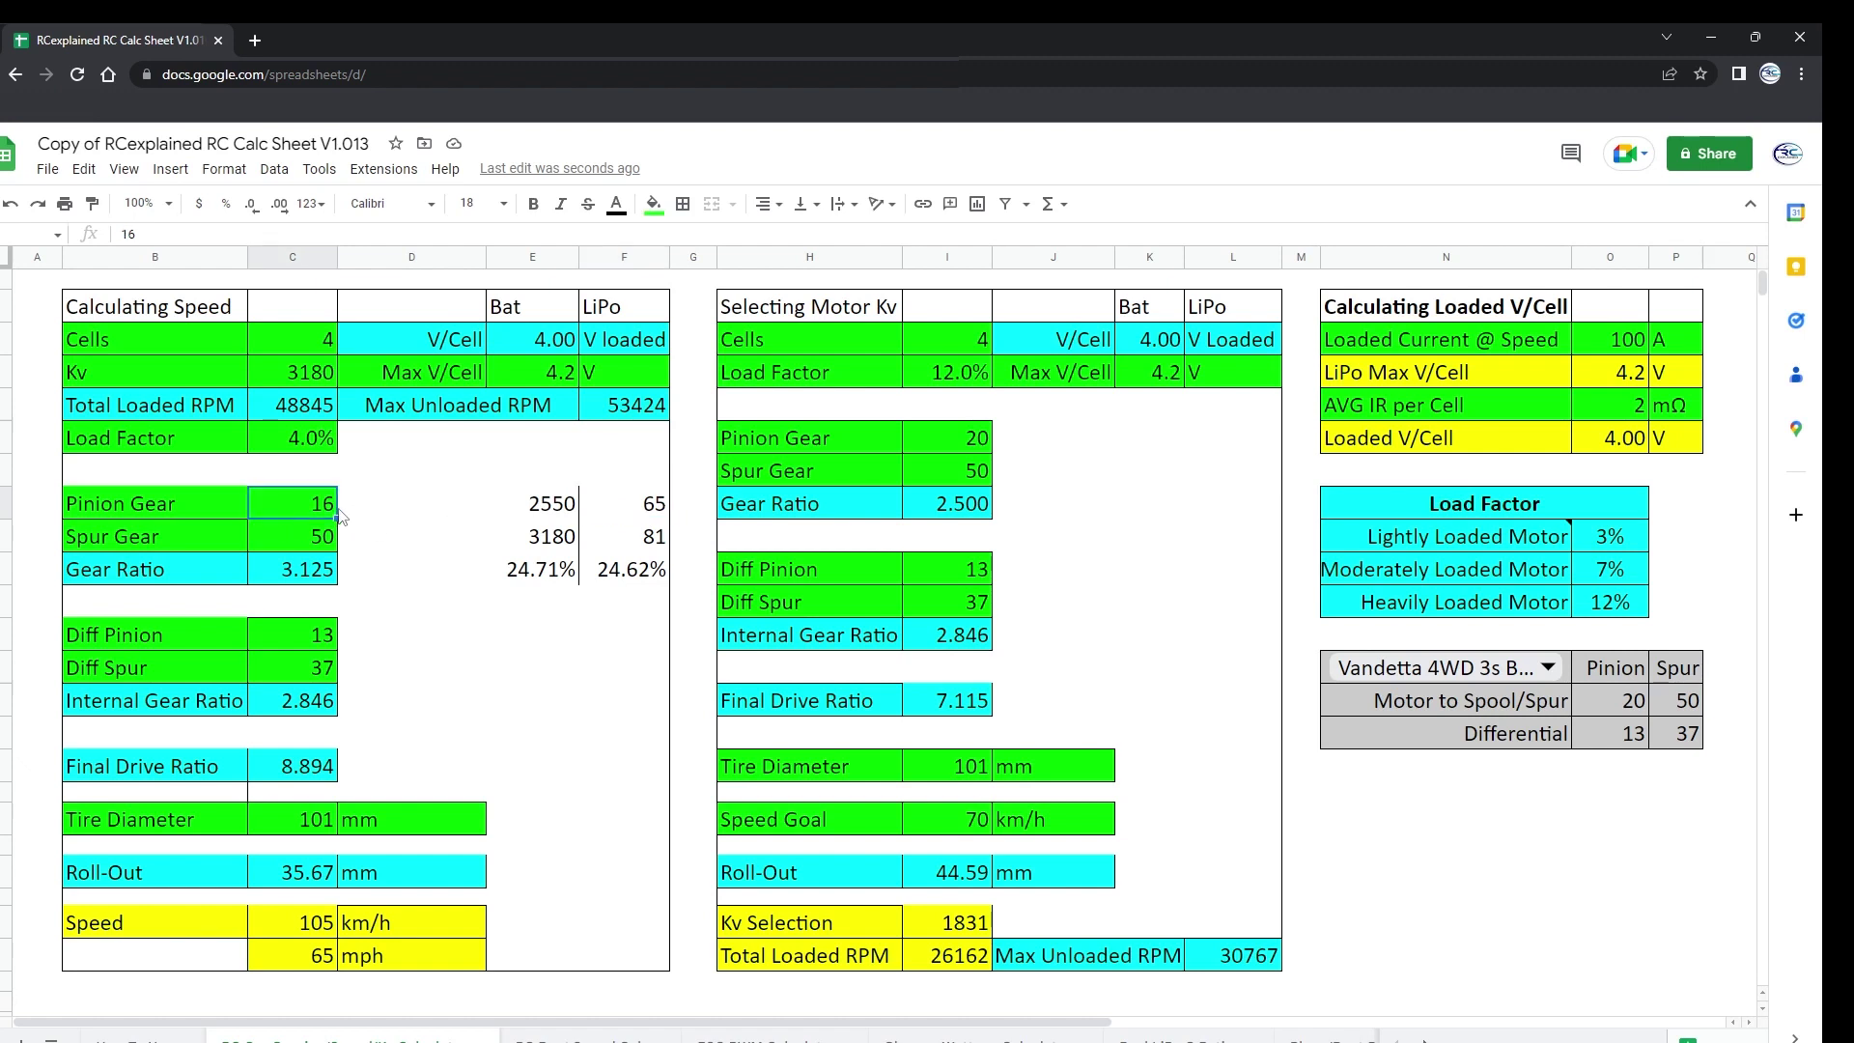
{"action": "type", "text": "17"}
{"action": "key", "text": "Tab"}
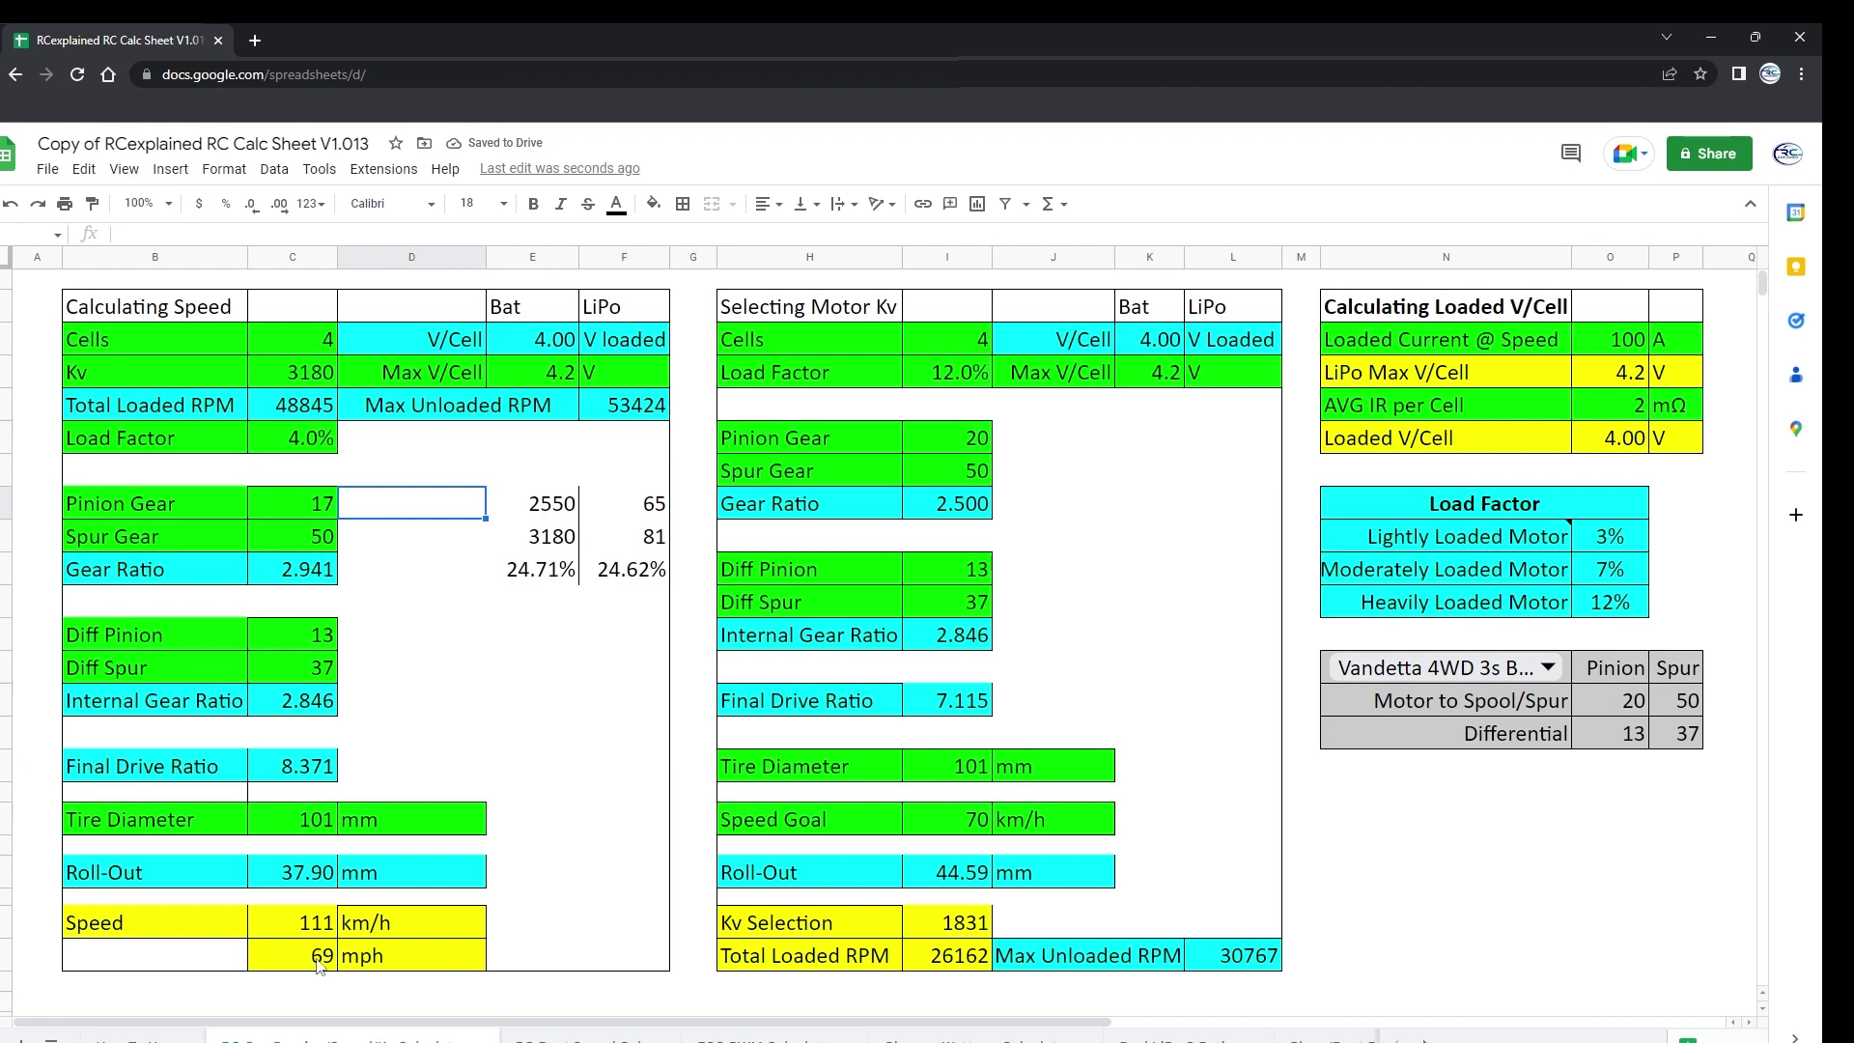
Update the second comparison speed in cell F9 to 69
{"action": "left_click", "coordinate": [654, 541]}
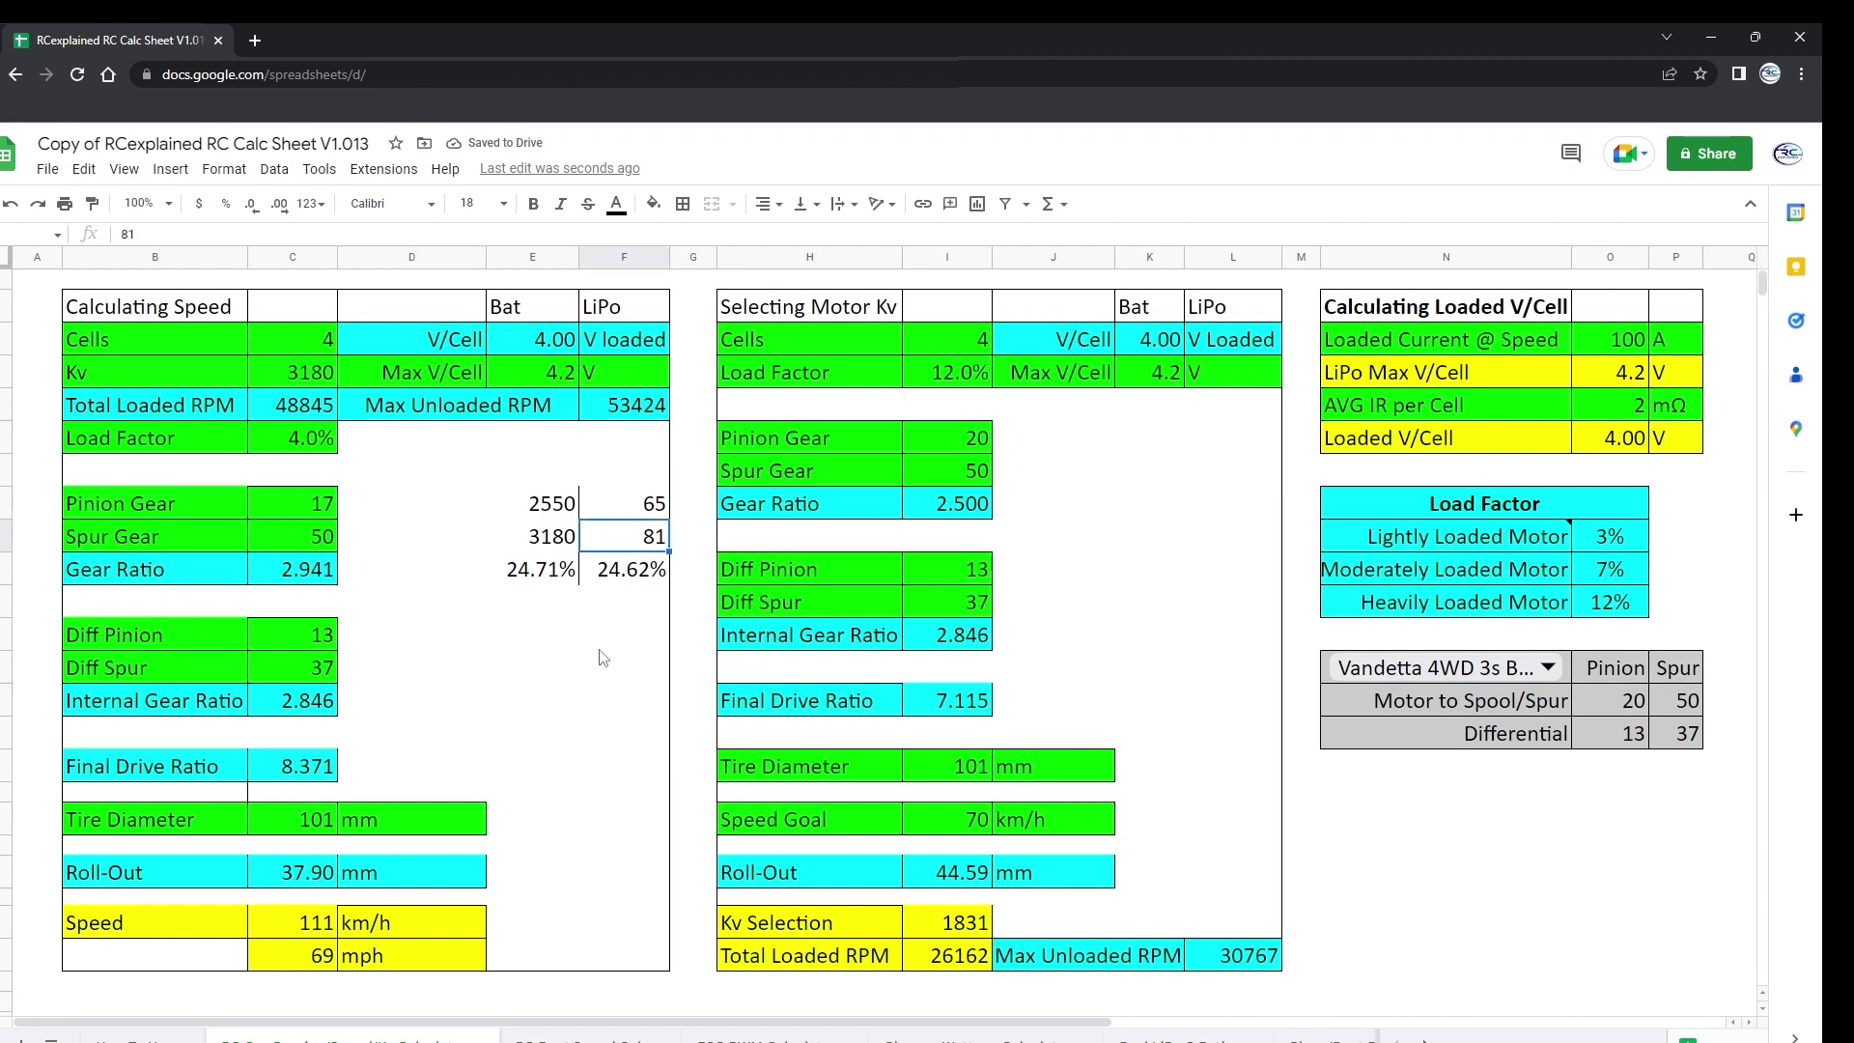
{"action": "type", "text": "69"}
{"action": "key", "text": "Return"}
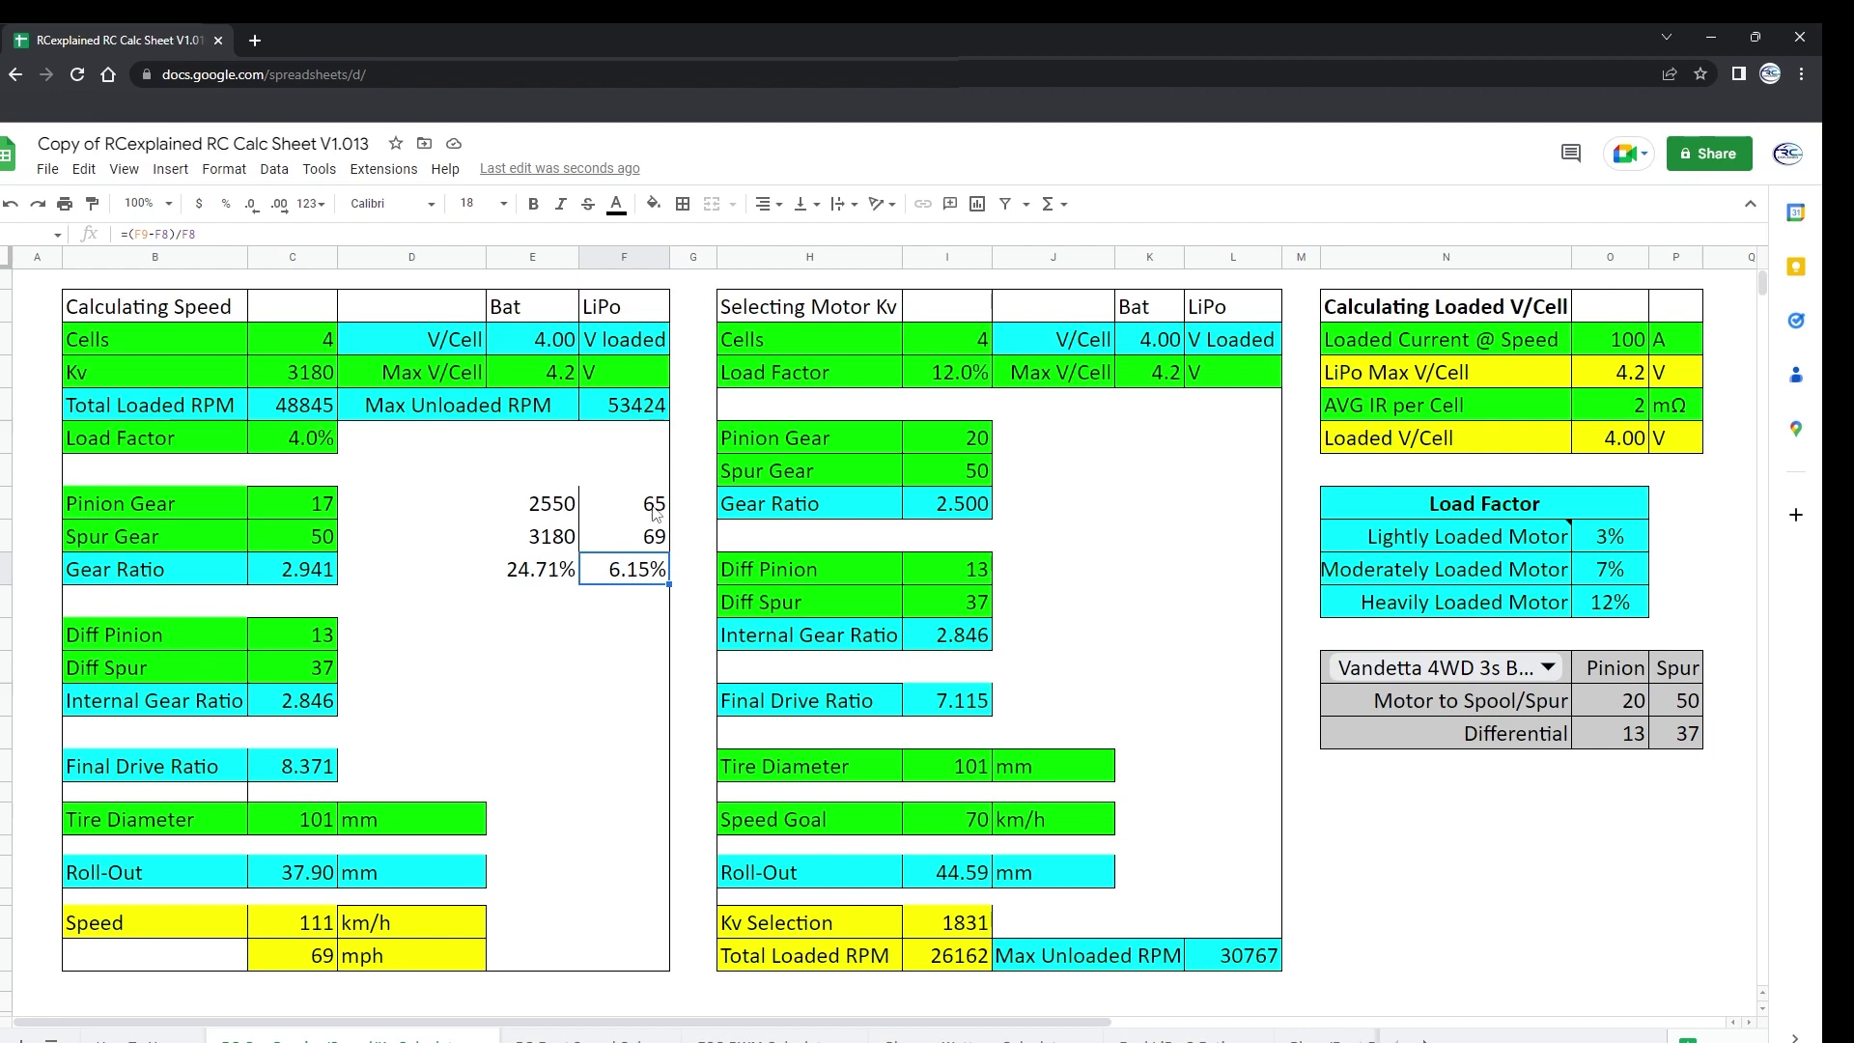
{"action": "left_click", "coordinate": [526, 570]}
{"action": "key", "text": "Right"}
{"action": "key", "text": "Left"}
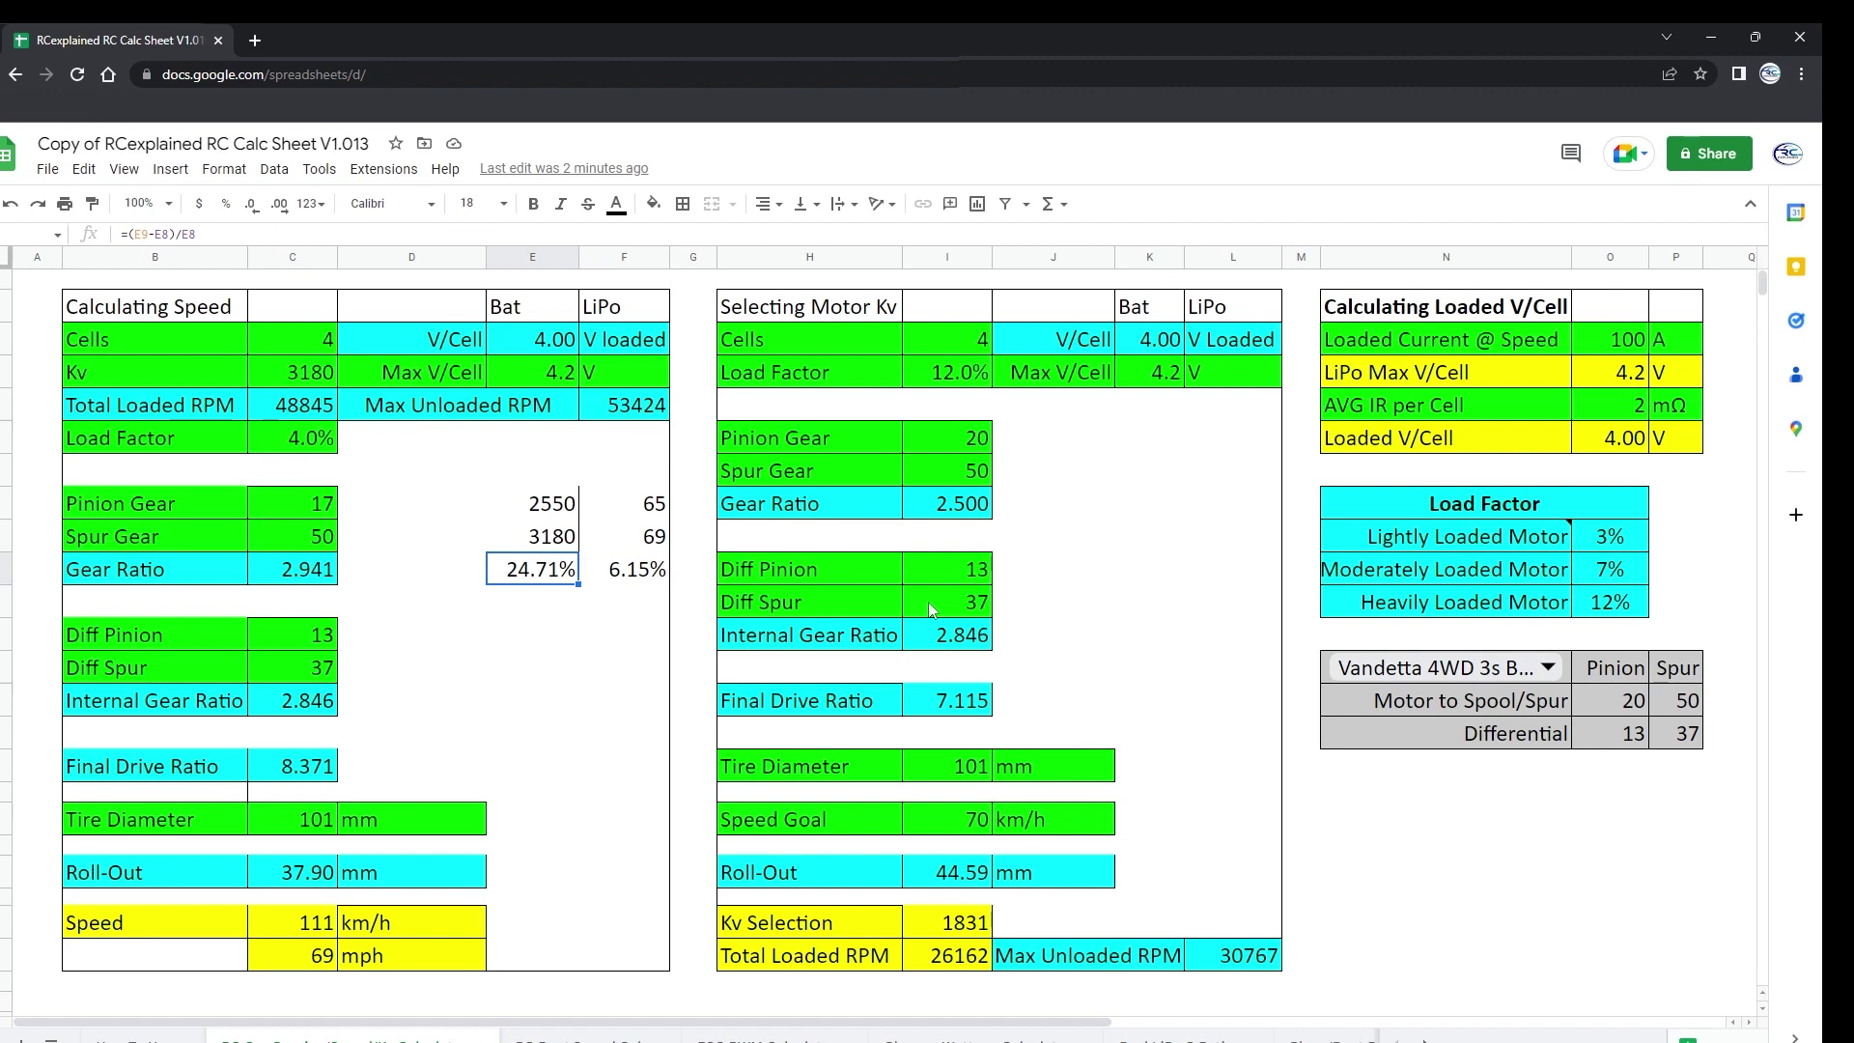
{"action": "key", "text": "Right"}
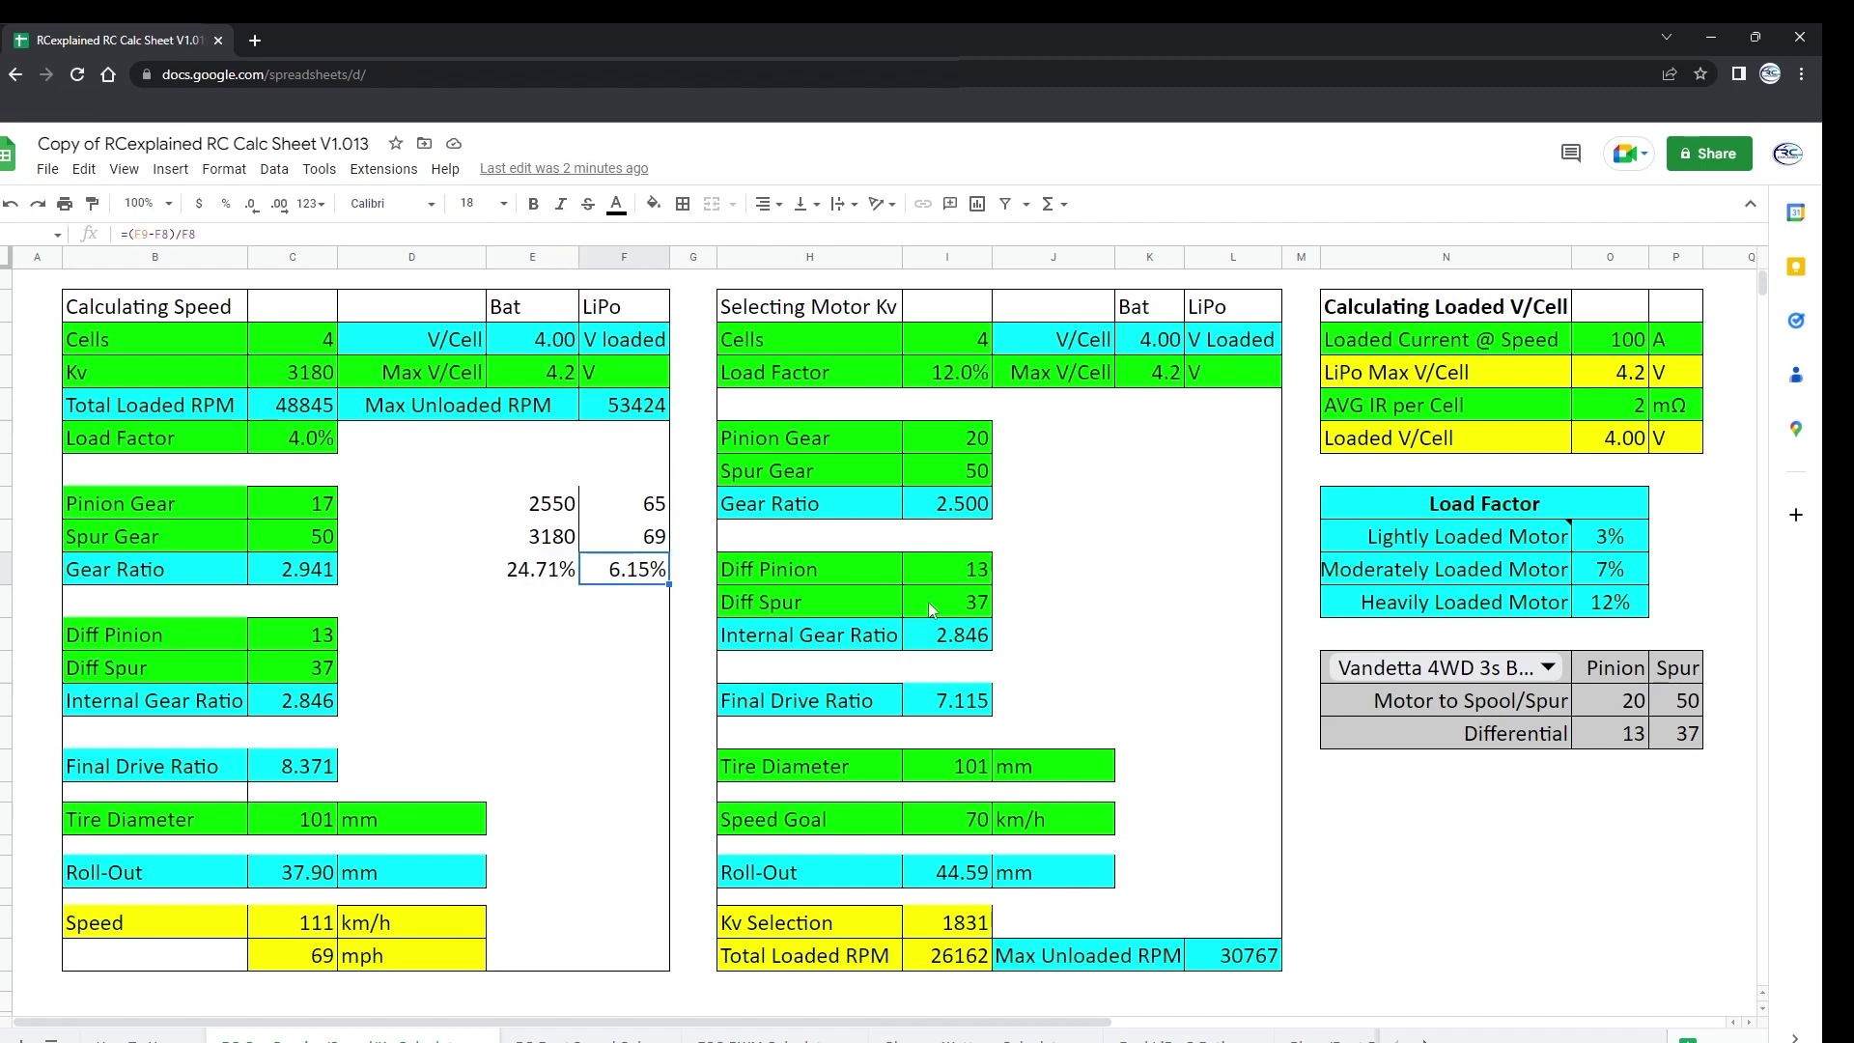